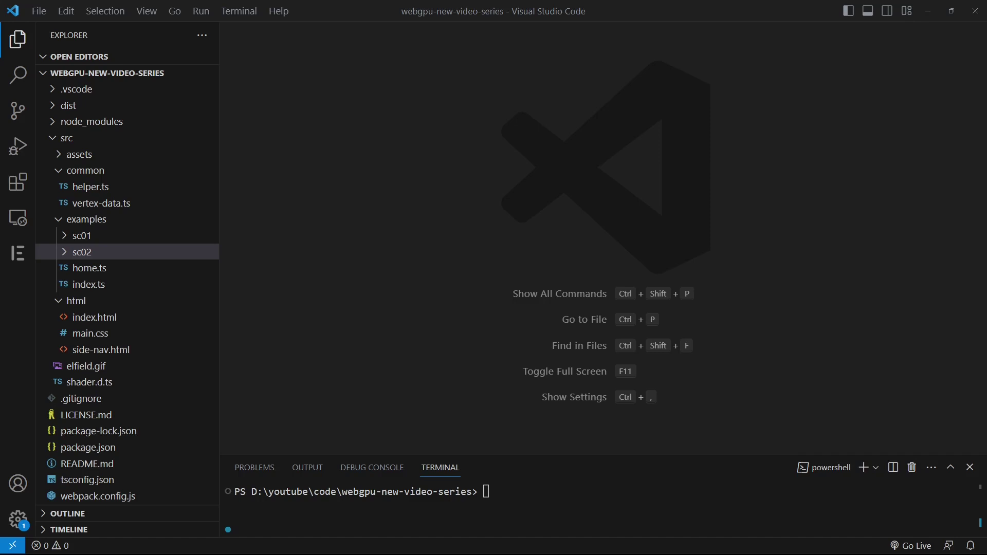
Step: Create shadow-depth.wgsl in sc02 and paste the depth vertex shader from clipboard history
left_click(108, 253)
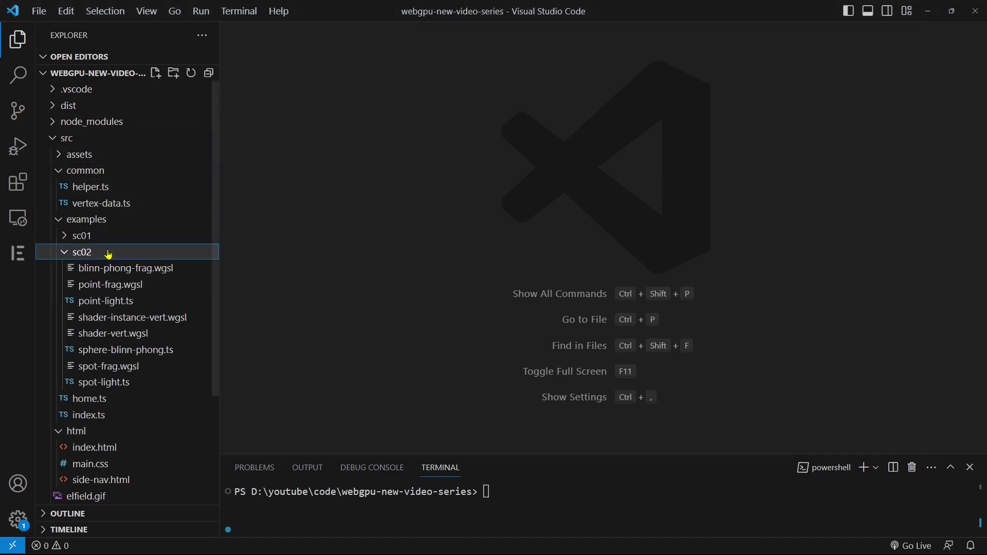
left_click(155, 74)
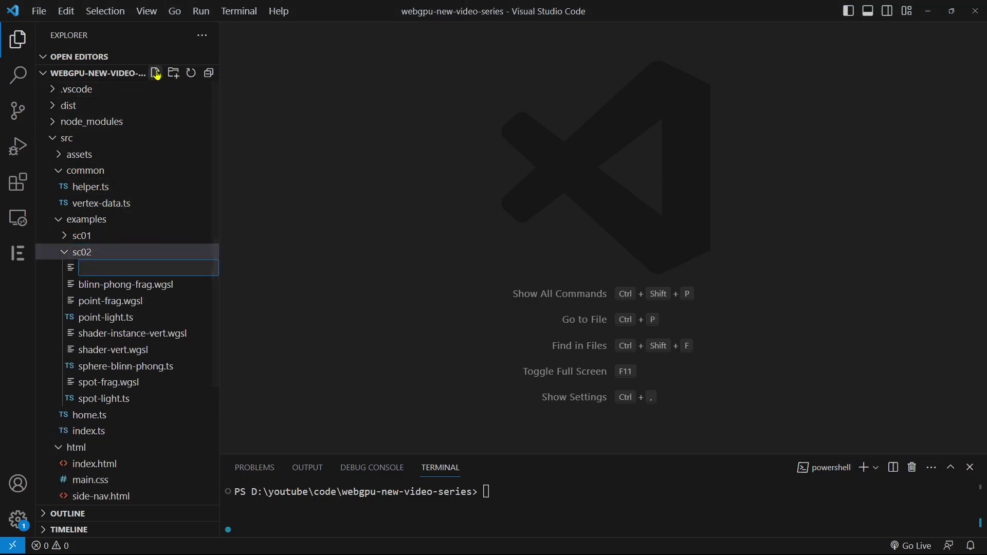
type("shadow-depth.wgsl")
key("Return")
key("super+v")
key("Down")
key("Down")
key("Down")
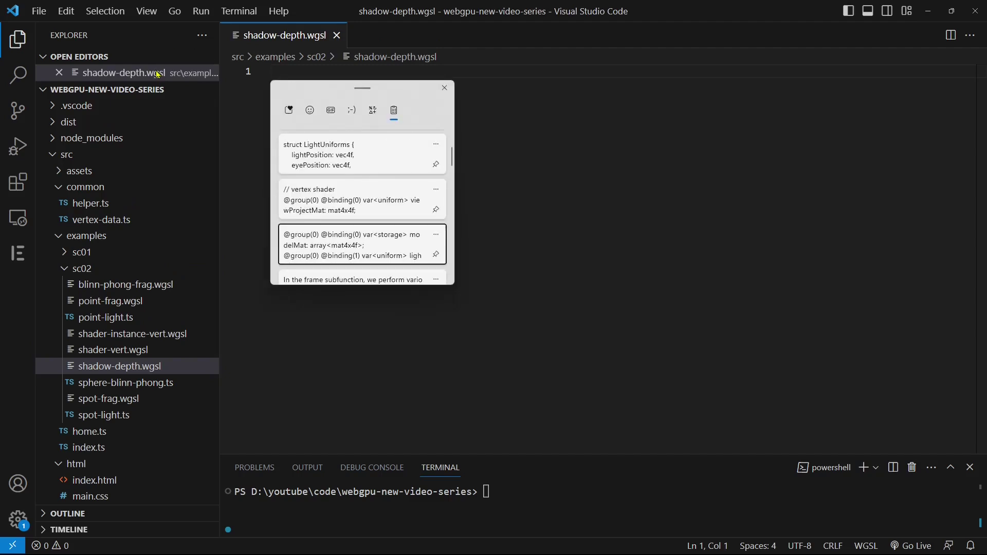
key("Return")
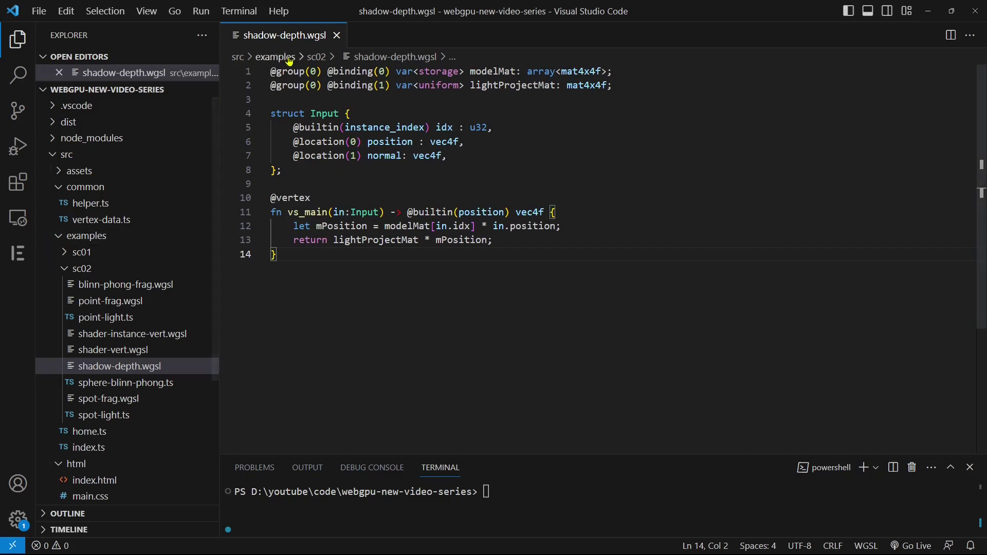
Step: Review the modelMat declaration and lightProjectMat binding lines in the depth shader
left_click_drag(470, 84, 560, 85)
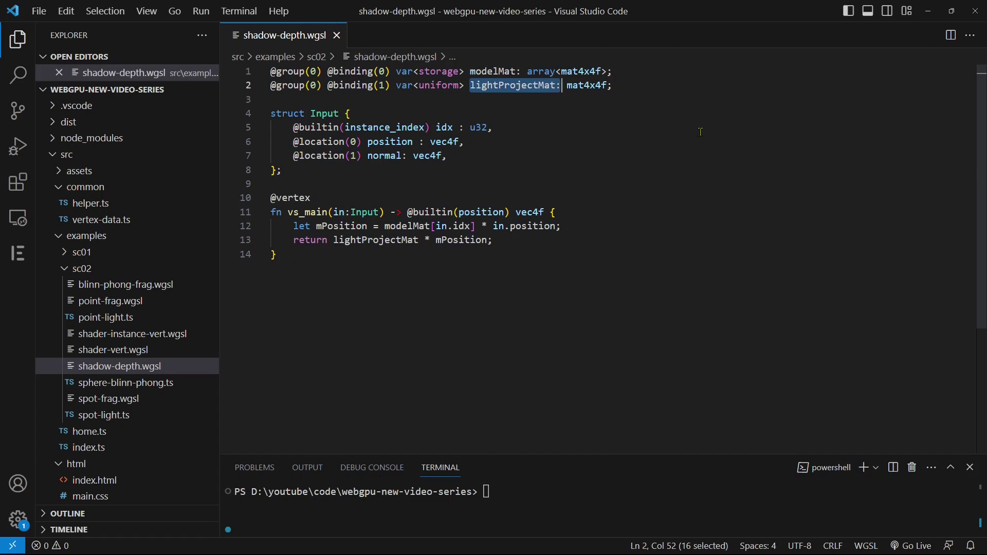
left_click(271, 114)
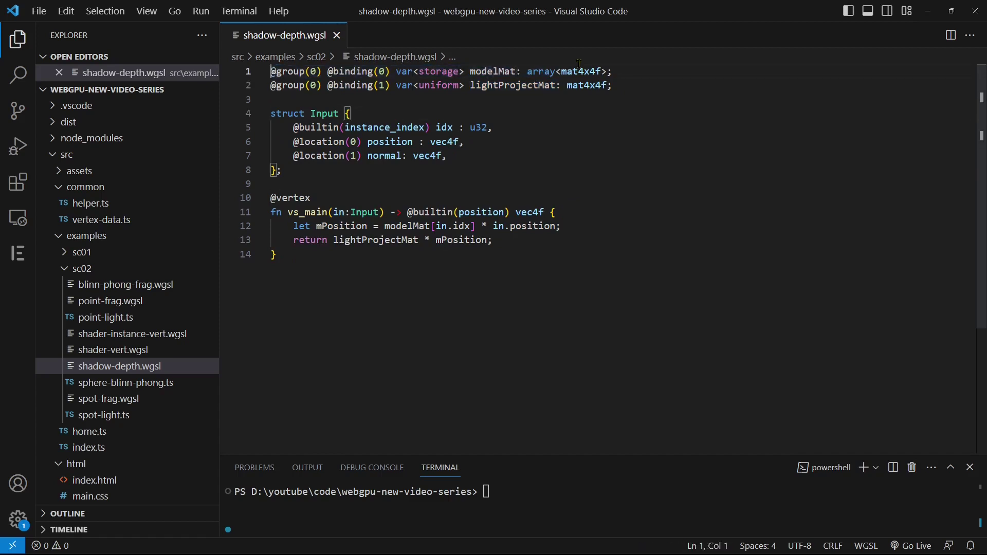
left_click_drag(271, 71, 614, 71)
left_click(612, 74)
left_click_drag(271, 71, 623, 69)
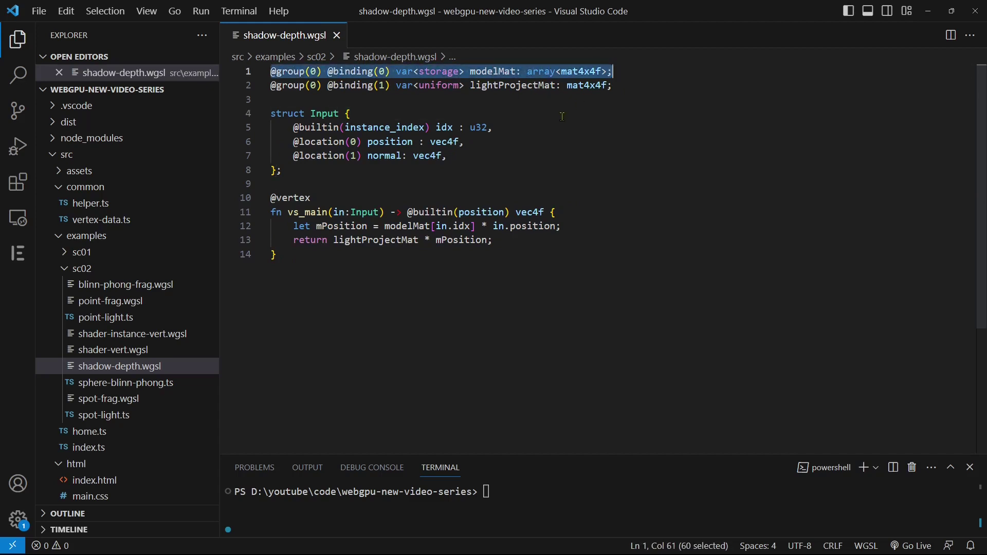
left_click(270, 71)
left_click_drag(271, 71, 623, 70)
left_click(562, 114)
left_click(271, 71)
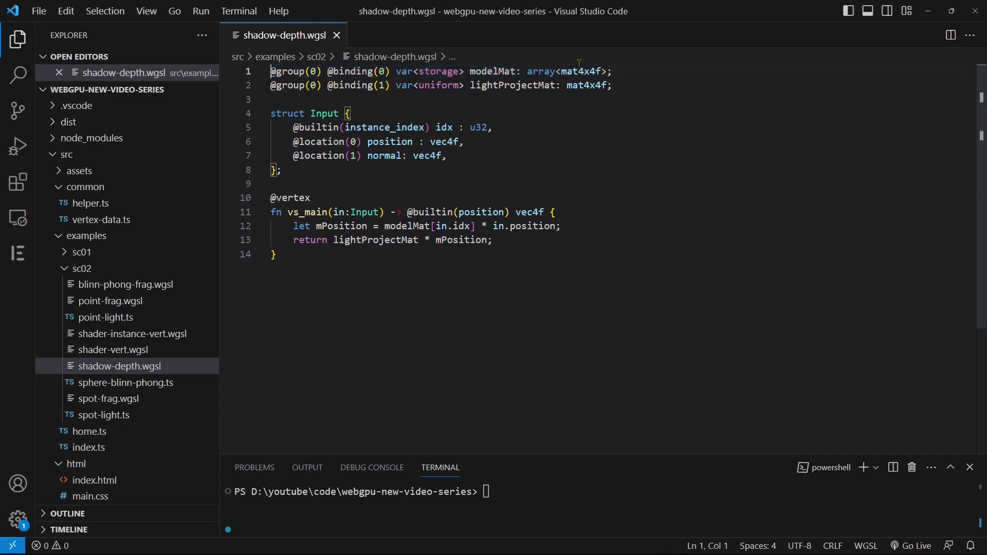
left_click_drag(271, 71, 623, 69)
left_click(470, 85)
left_click_drag(470, 86, 561, 84)
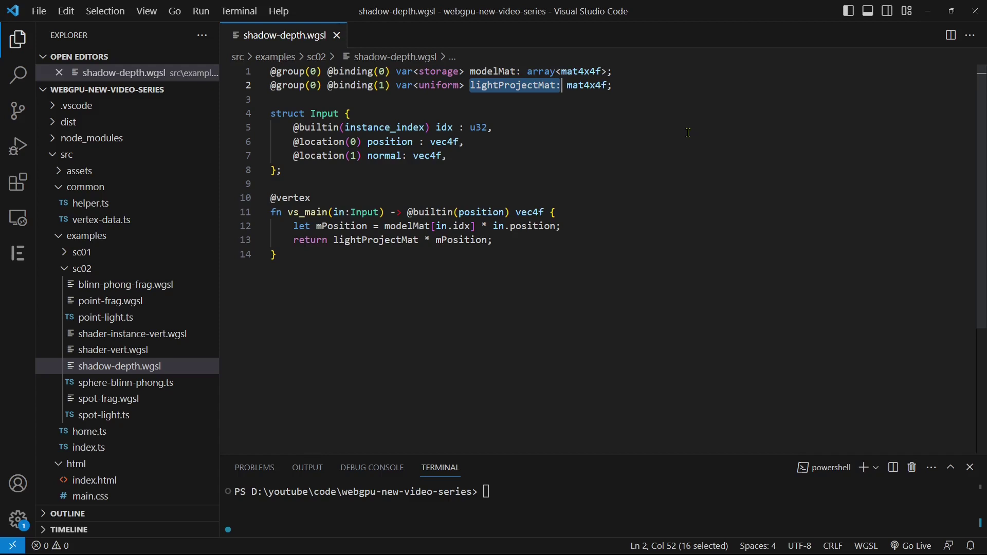
left_click(563, 121)
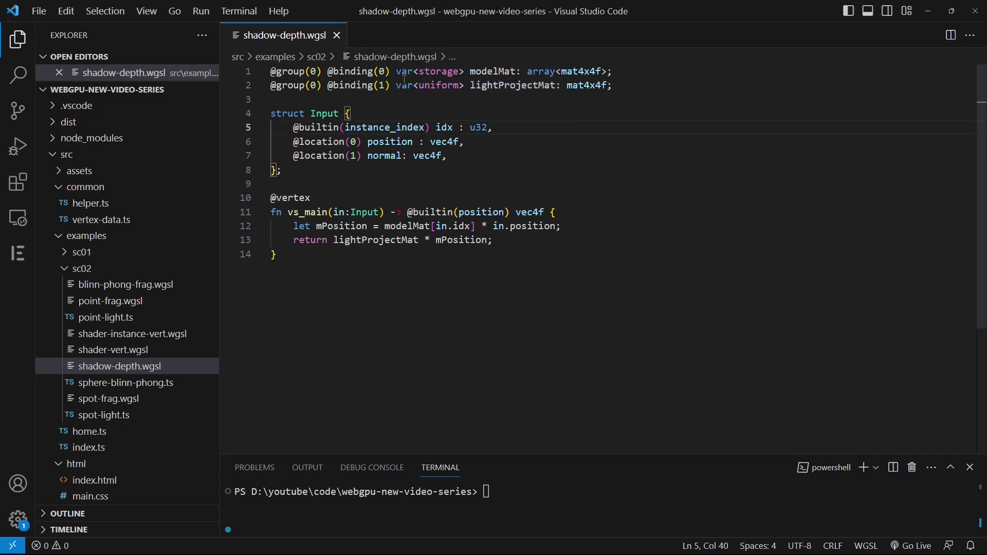
left_click_drag(271, 85, 614, 85)
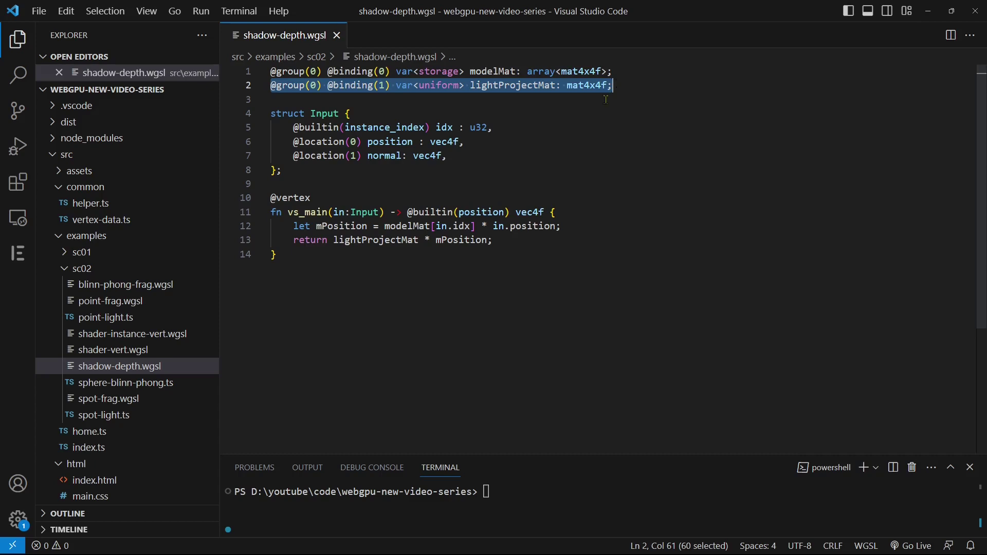
Step: Create shadow-vert.wgsl in sc02 and paste the stored vertex shader code
left_click(278, 255)
key("ctrl+shift+e")
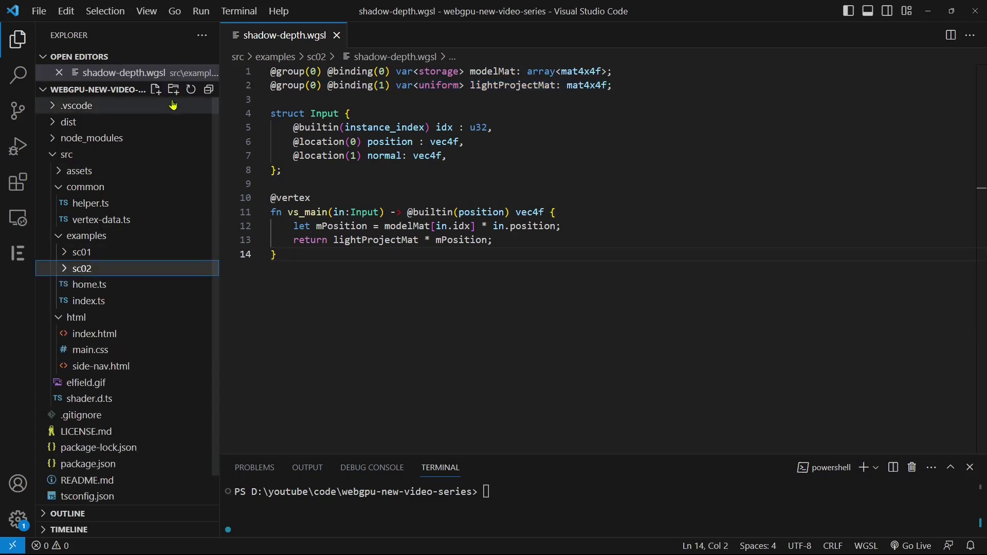
key("Left")
key("Left")
type("shadow-vert.wgsl")
key("Return")
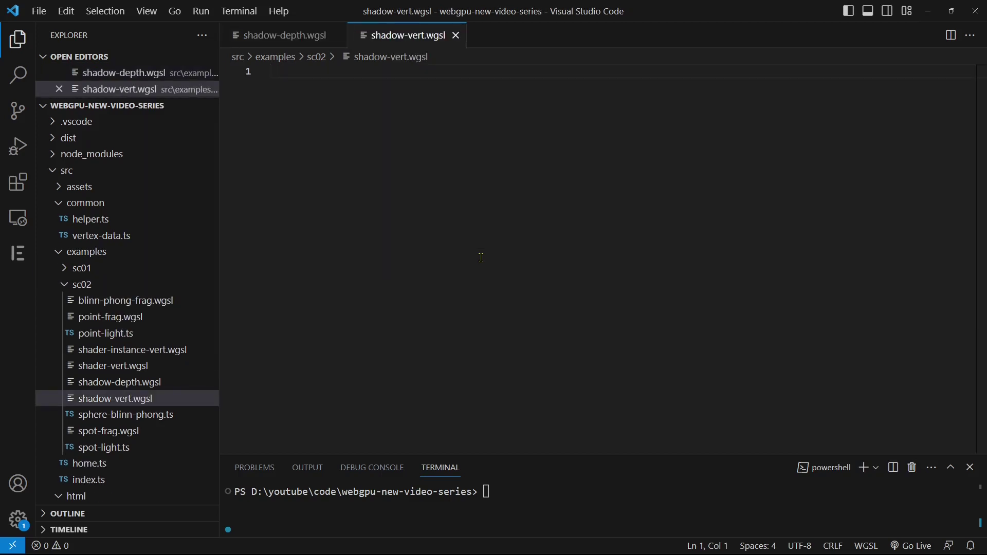
key("super+v")
key("Down")
key("Down")
key("Return")
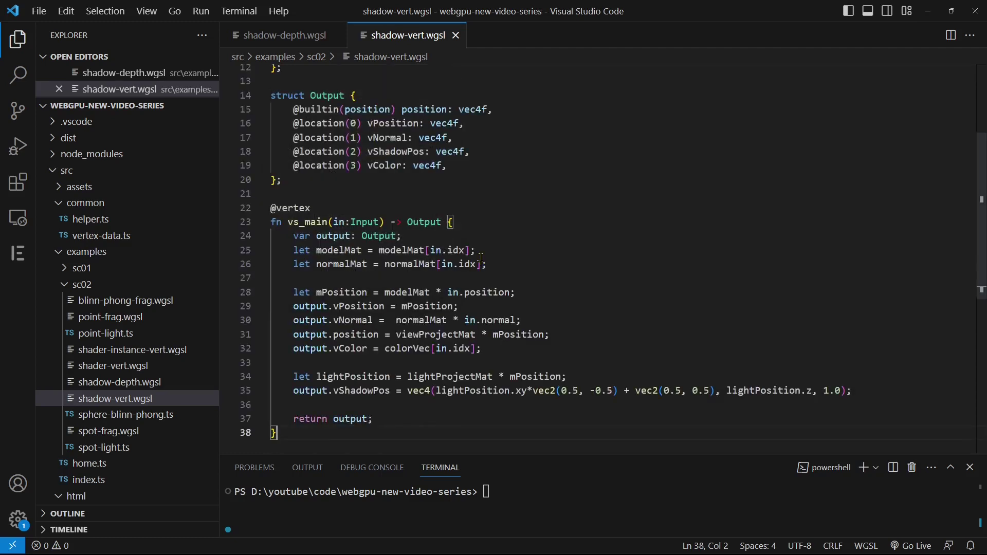
scroll(564, 183, "up", 4)
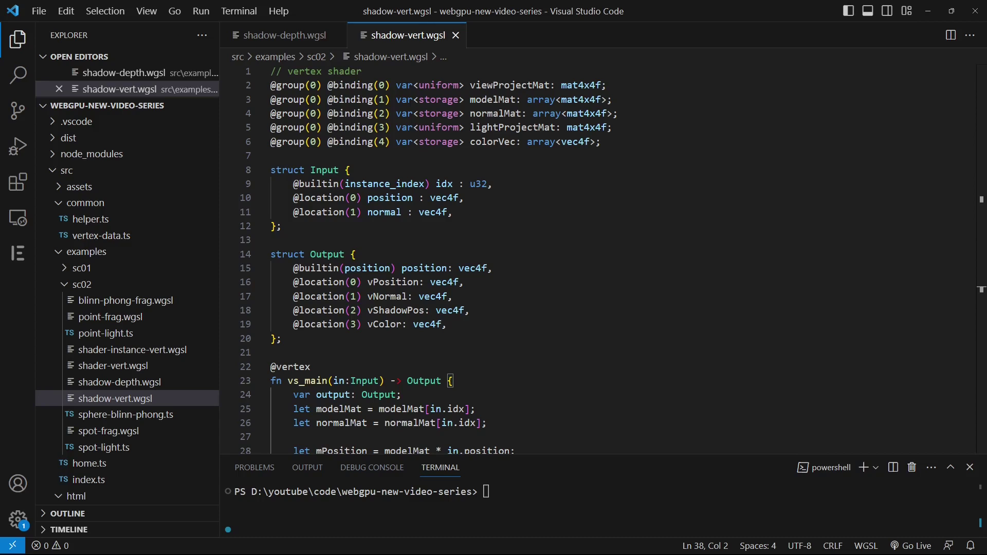
Step: Review the lightProjectMat binding and the shadow position calculation lines
left_click_drag(271, 127, 625, 129)
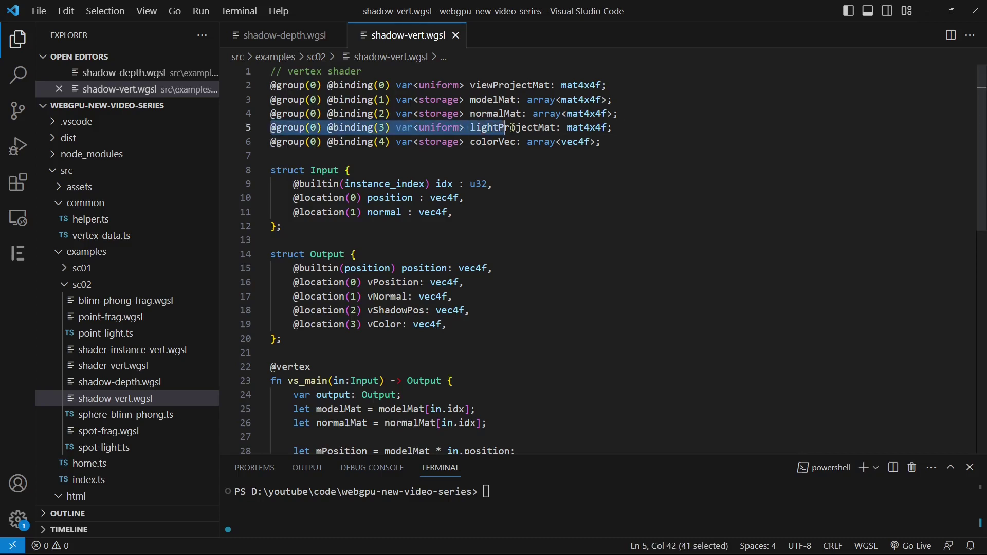
left_click_drag(470, 127, 556, 127)
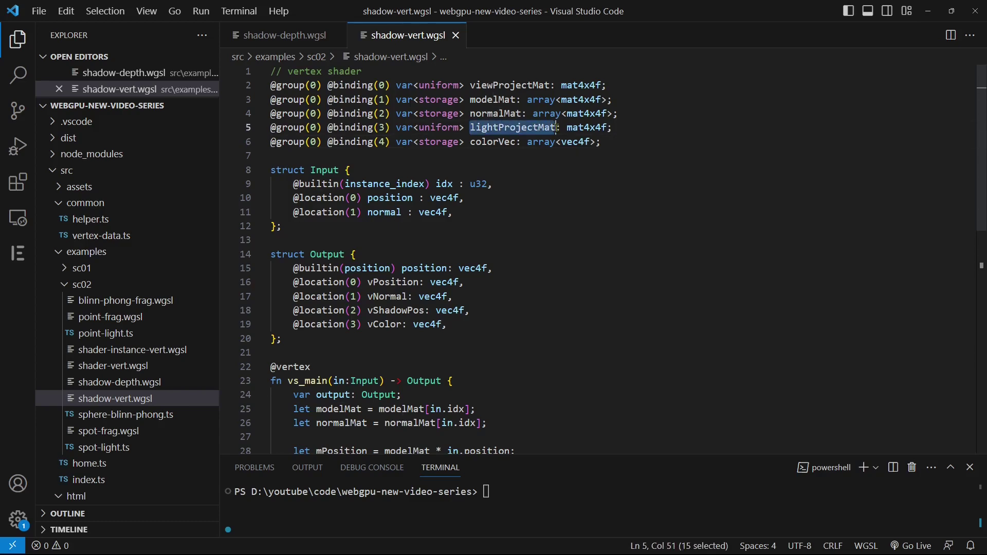
scroll(557, 127, "down", 4)
left_click_drag(294, 162, 470, 162)
scroll(340, 286, "down", 2)
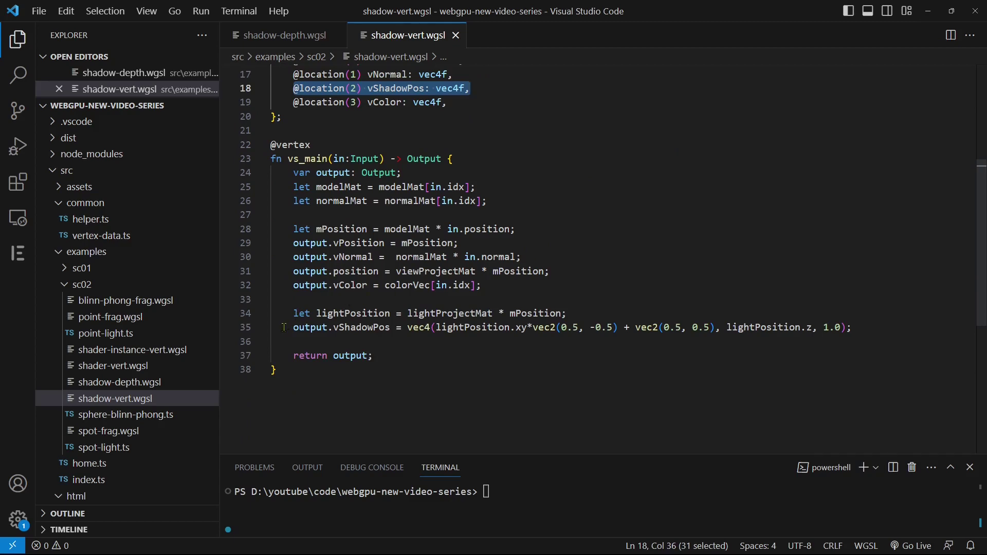
left_click_drag(285, 317, 879, 327)
key("Down")
key("Down")
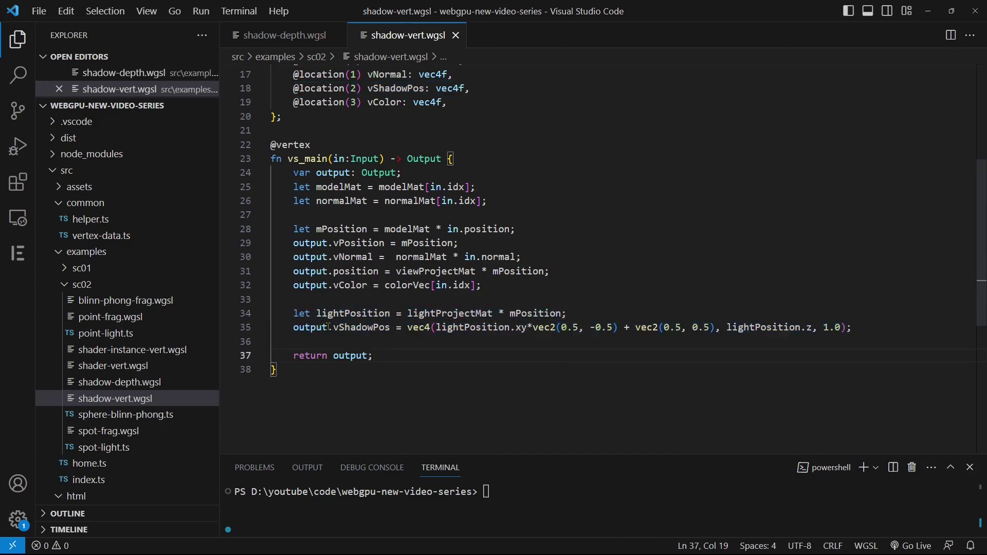
left_click_drag(293, 327, 390, 327)
key("shift+End")
scroll(282, 120, "up", 5)
left_click_drag(270, 126, 637, 133)
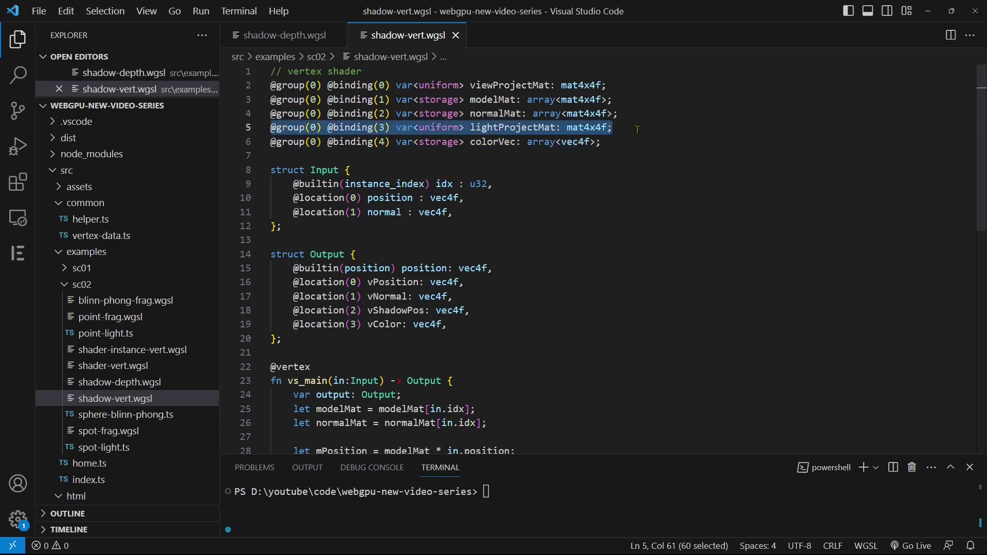
scroll(691, 266, "down", 5)
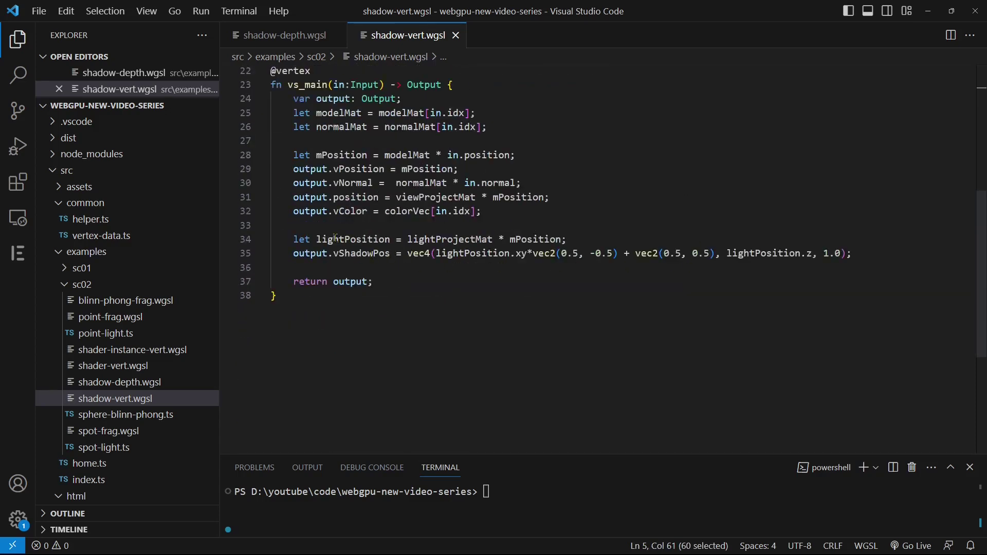
left_click_drag(407, 239, 500, 239)
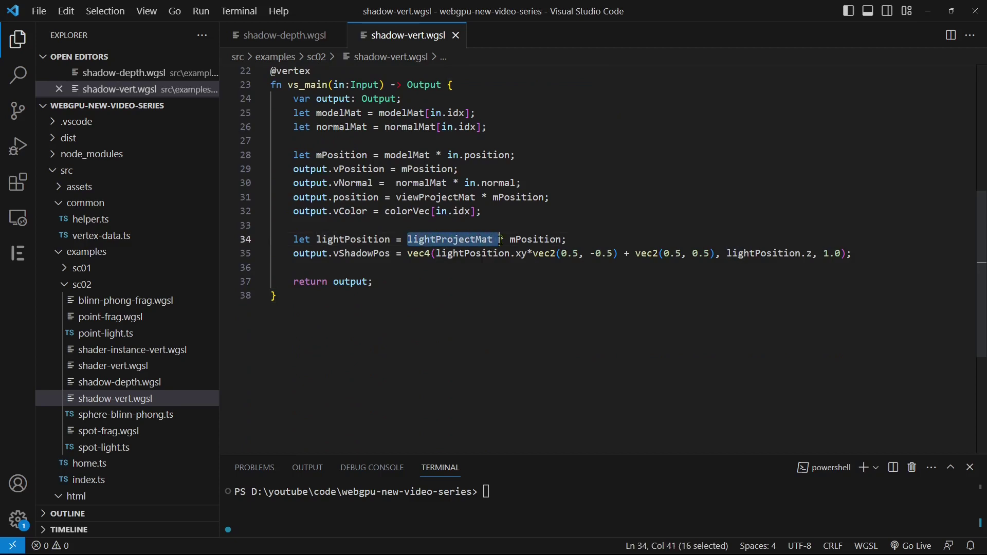
left_click(557, 305)
Step: Create shadow-frag.wgsl in sc02 and paste the fragment shader code from clipboard history
left_click(107, 284)
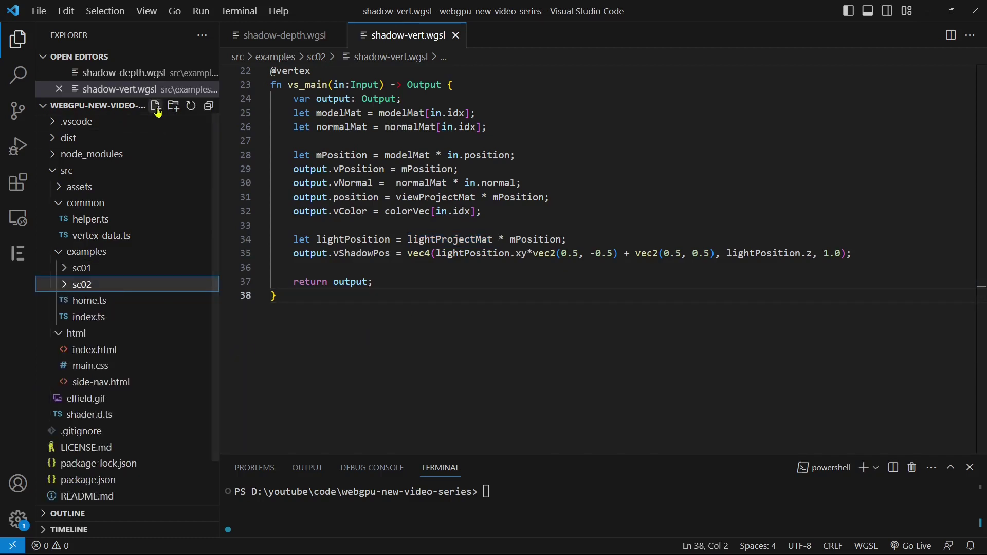
left_click(156, 105)
type("shadow-frag.wgsl")
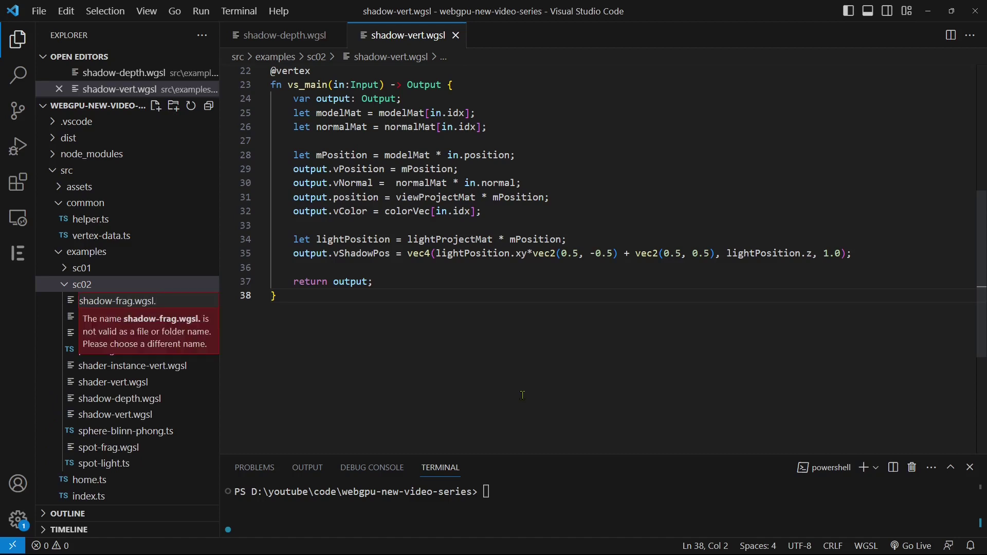
key("Return")
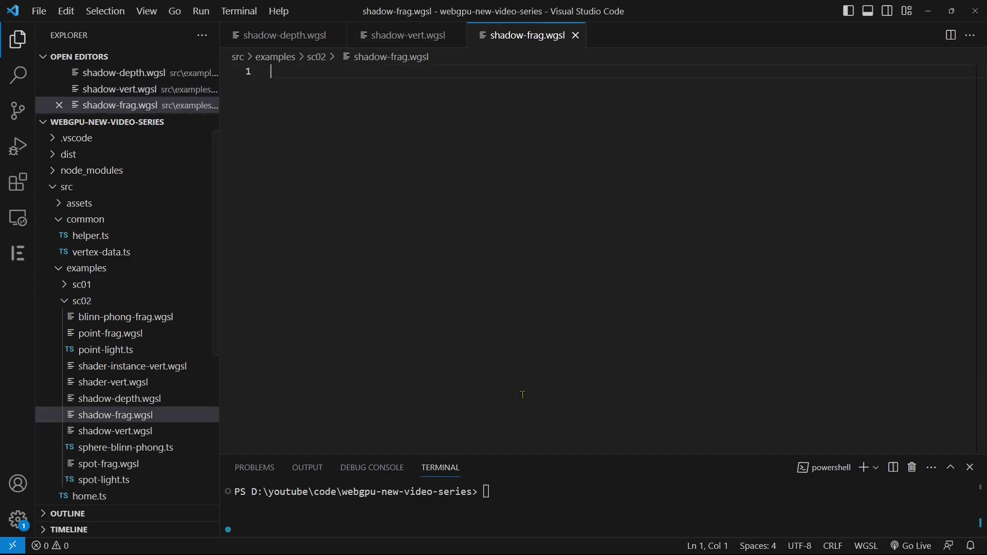
key("super+v")
key("Down")
key("Return")
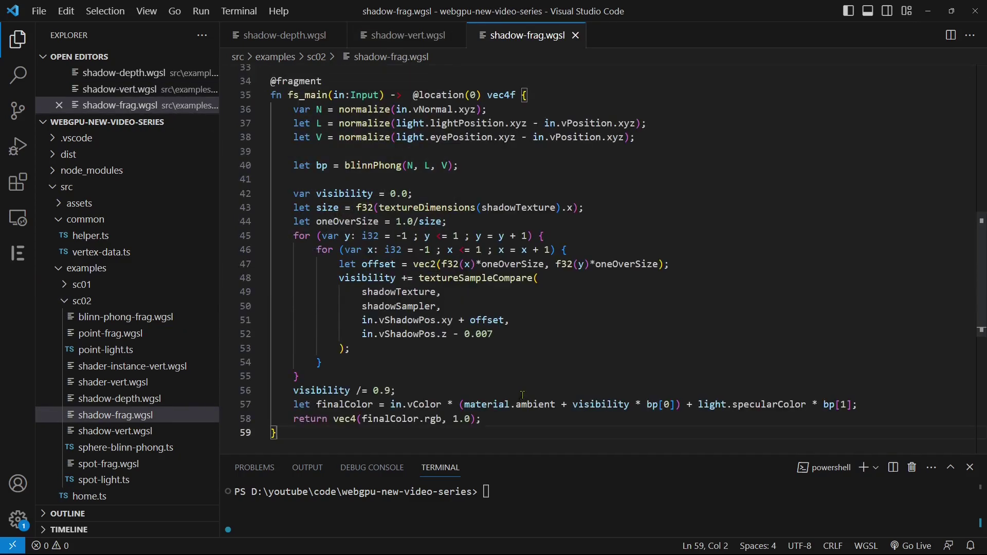
scroll(563, 369, "up", 3)
scroll(656, 293, "up", 5)
scroll(758, 202, "up", 3)
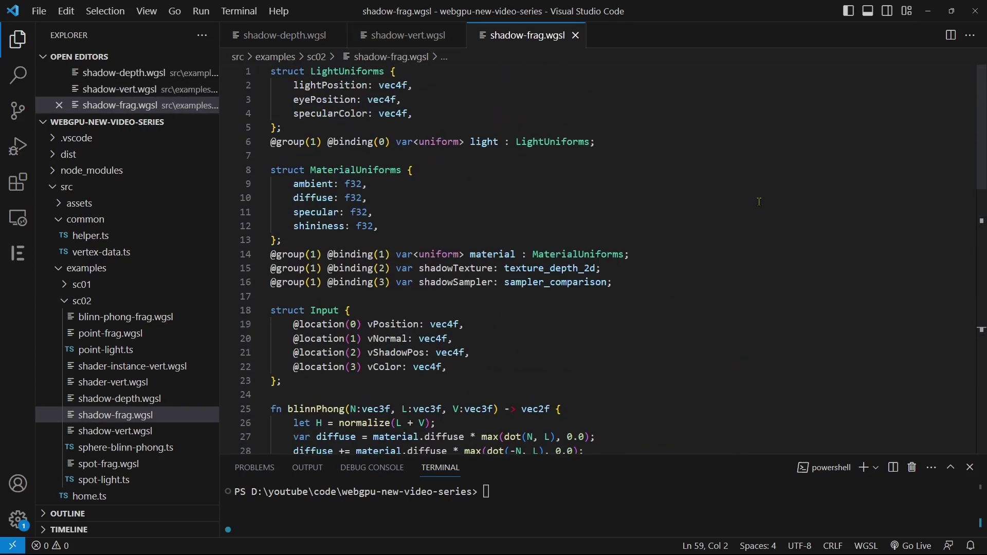
scroll(759, 201, "down", 3)
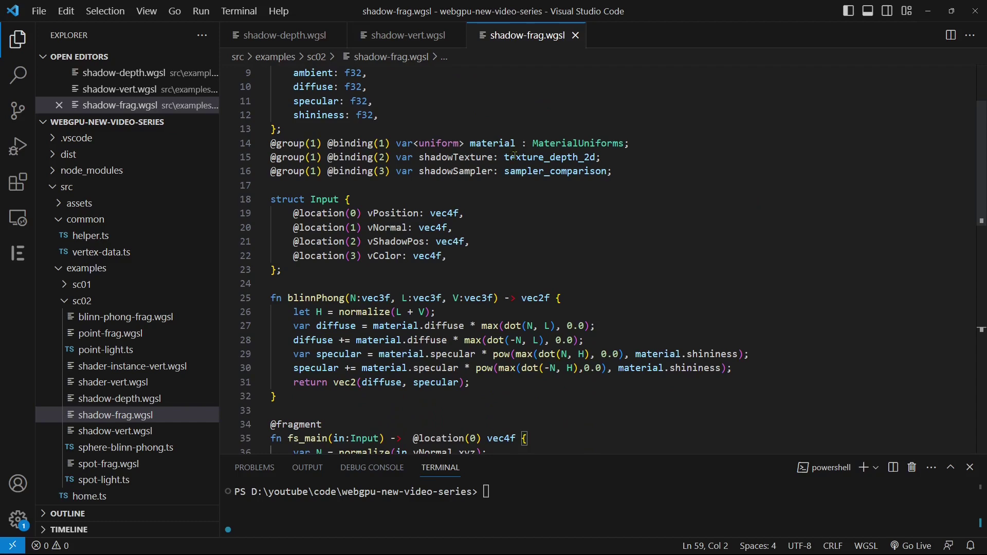
scroll(621, 186, "down", 2)
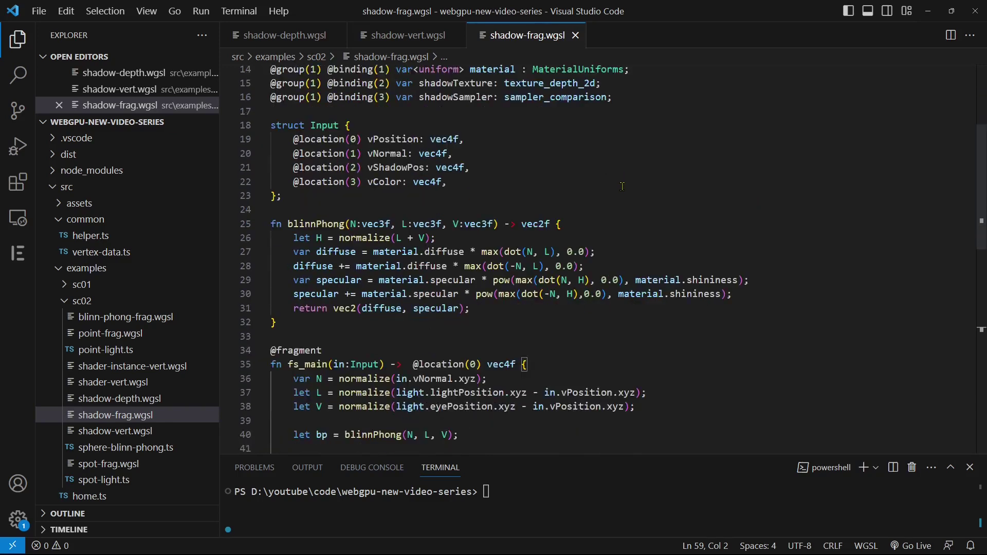
scroll(540, 193, "down", 3)
scroll(463, 200, "up", 6)
left_click_drag(270, 193, 617, 209)
Step: Review the shadowTexture and shadowSampler bindings and the nested sampling loop
left_click(617, 208)
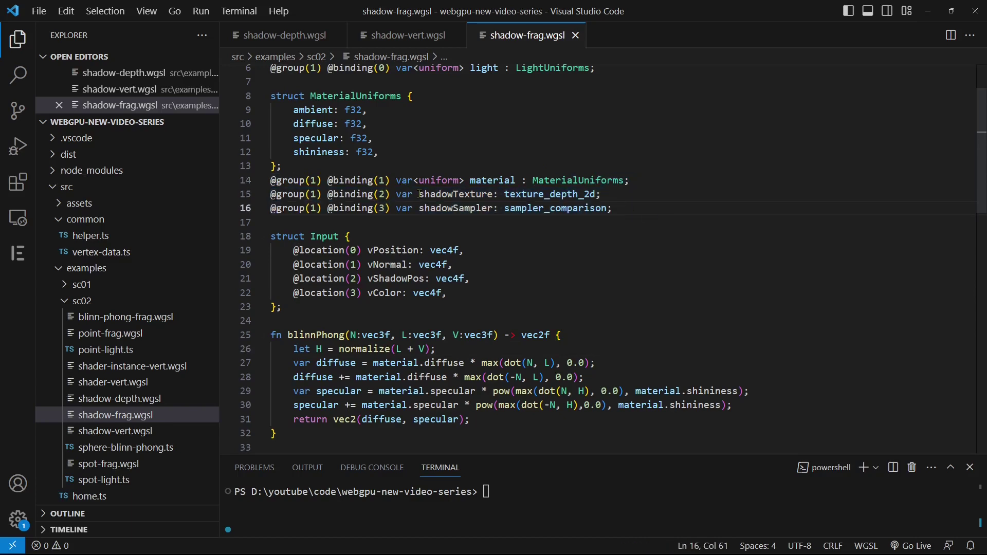
left_click_drag(419, 193, 505, 194)
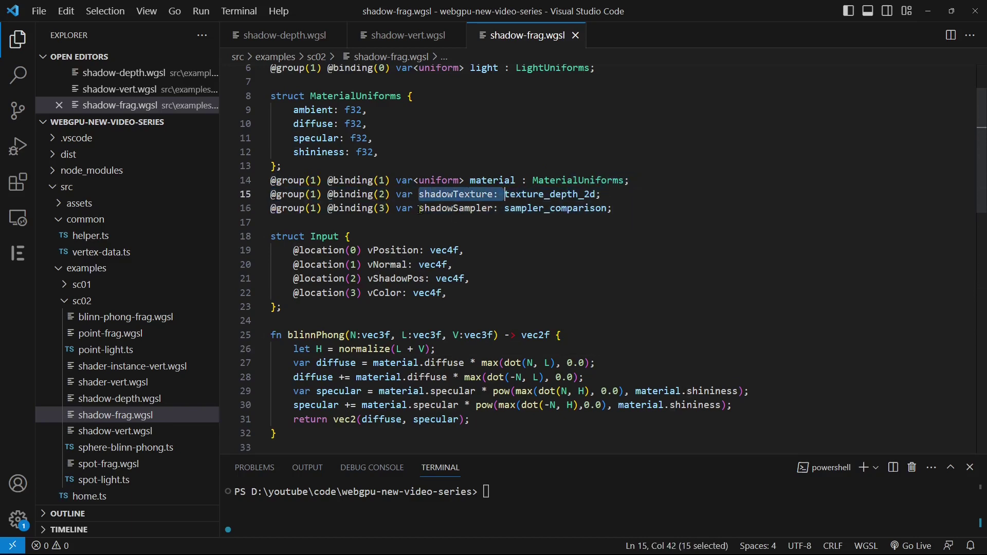
left_click_drag(418, 208, 613, 208)
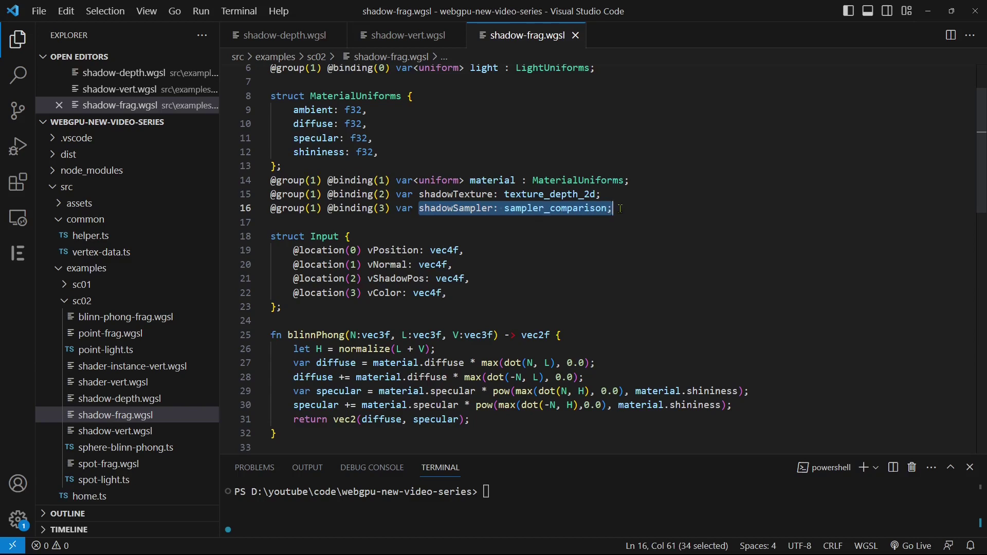
scroll(620, 209, "down", 10)
mouse_move(333, 236)
left_mouse_down()
mouse_move(539, 252)
mouse_move(511, 294)
mouse_move(526, 310)
left_mouse_up()
left_click(619, 213)
mouse_move(292, 209)
left_mouse_down()
mouse_move(370, 237)
mouse_move(419, 343)
left_mouse_up()
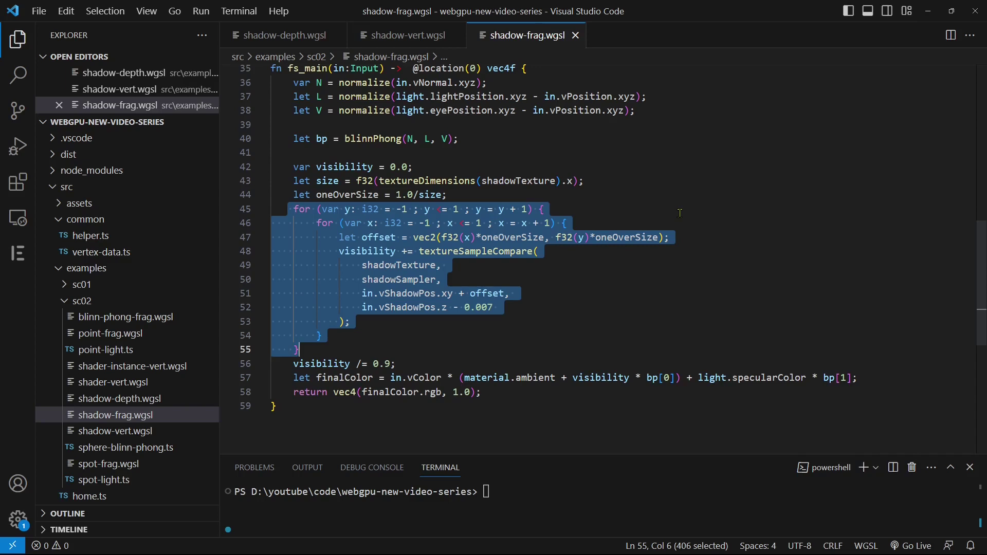
left_click_drag(345, 223, 569, 223)
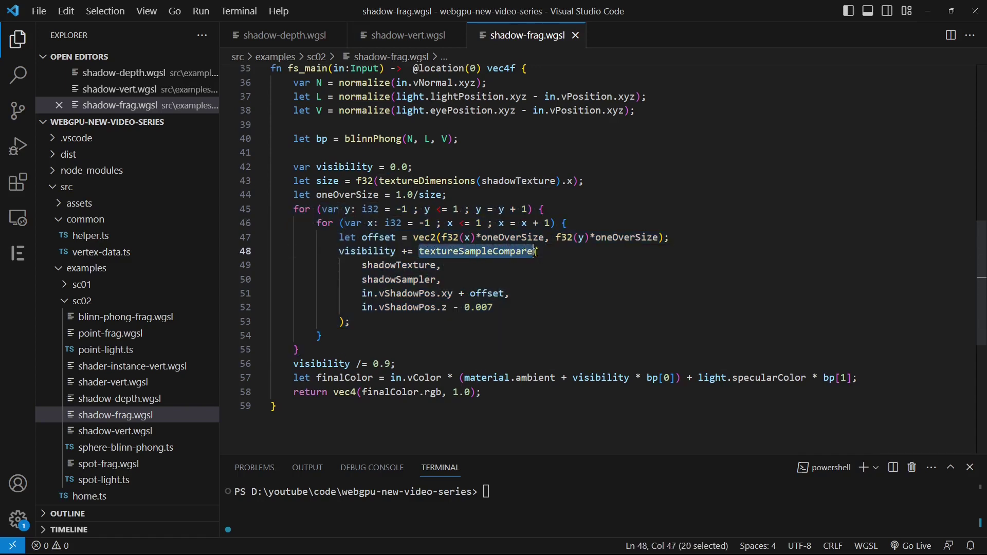
left_click_drag(418, 251, 540, 252)
left_click_drag(339, 251, 520, 277)
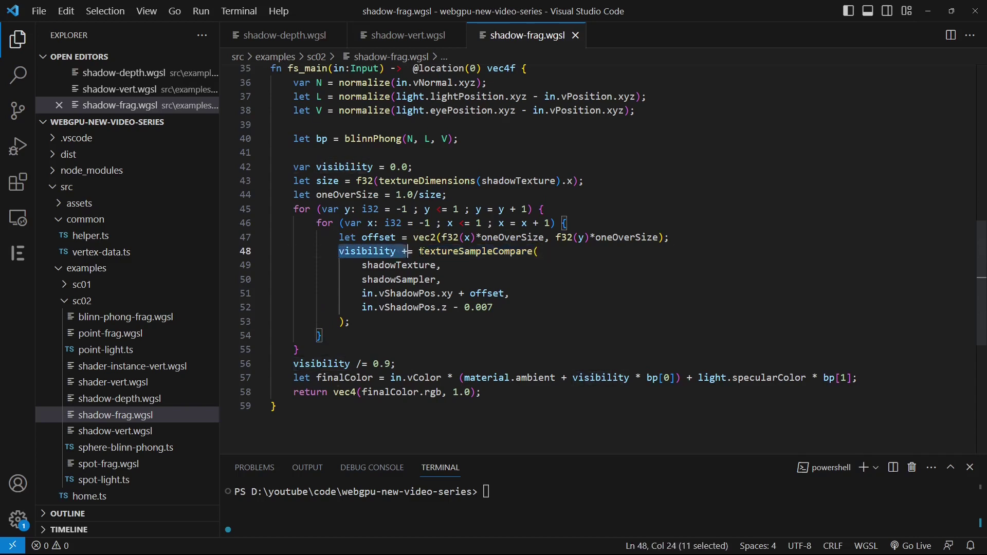
key("shift+Down")
key("shift+Down")
key("shift+Down")
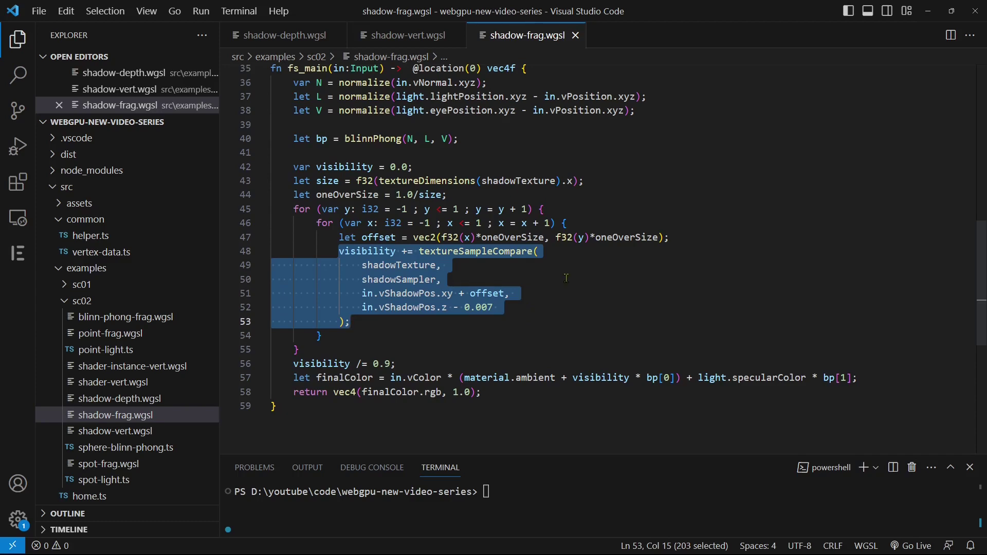
scroll(568, 274, "down", 2)
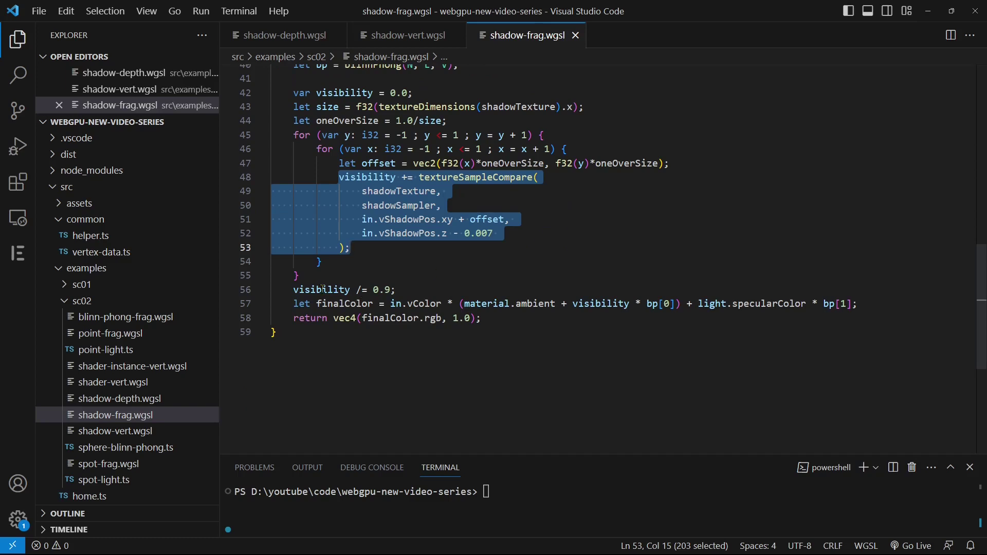
left_click_drag(289, 291, 403, 290)
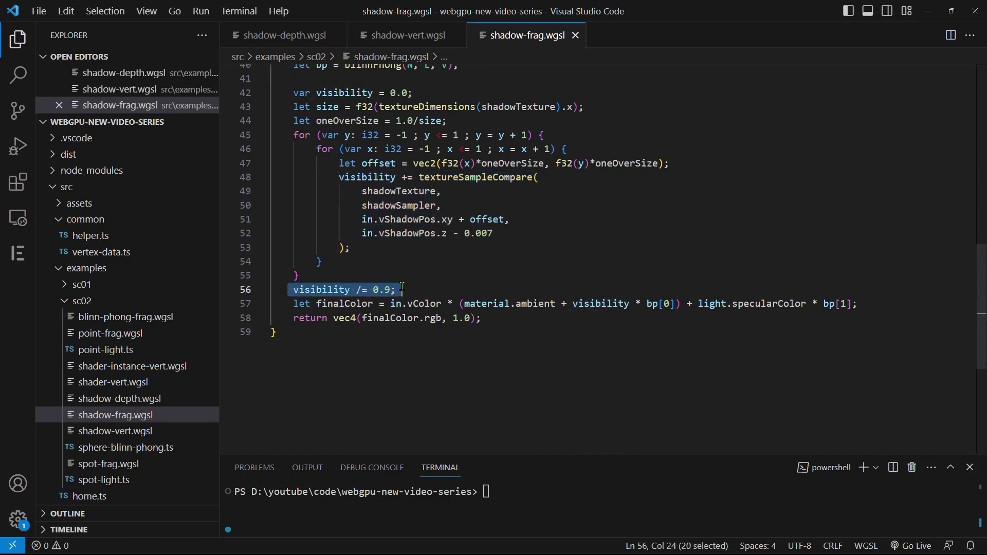
left_click_drag(294, 304, 373, 304)
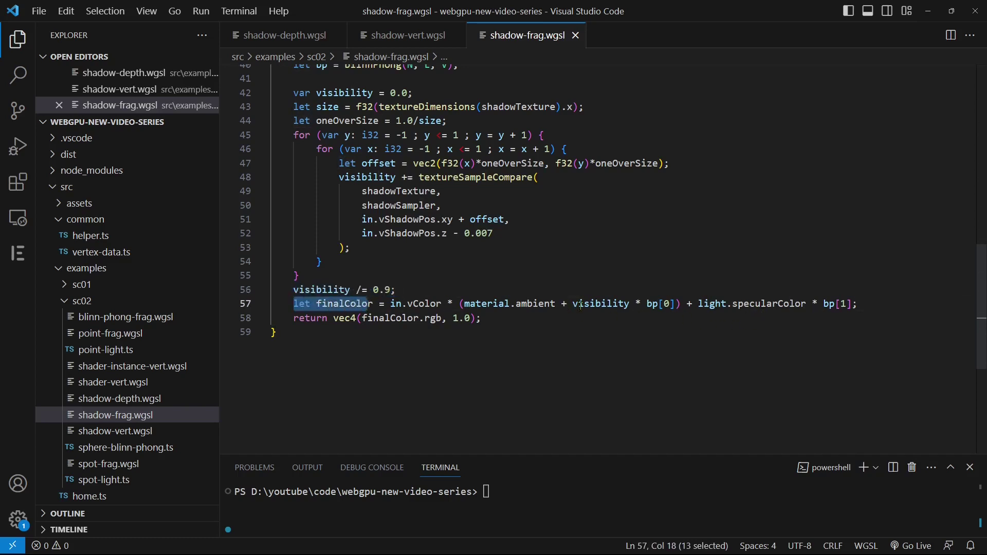
left_click_drag(572, 304, 674, 304)
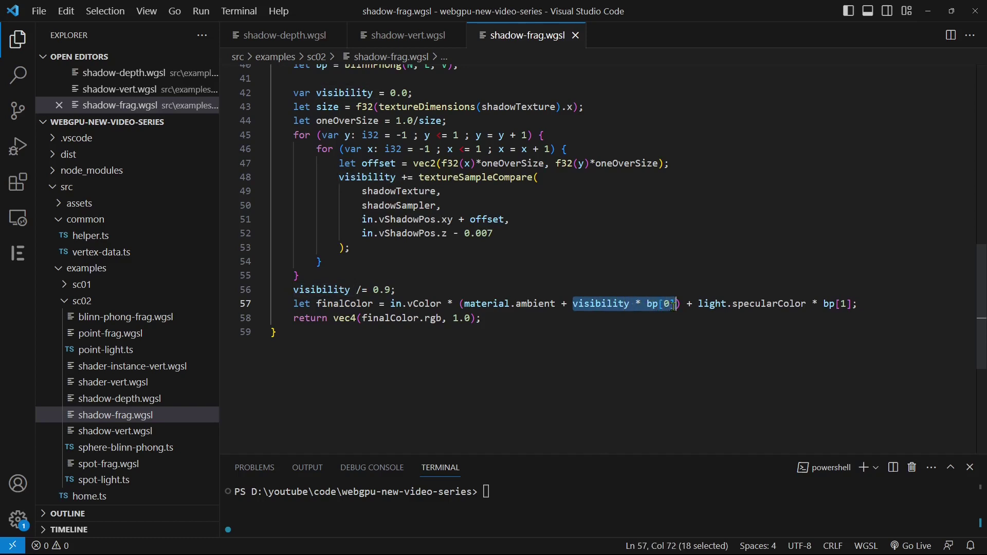
left_click(632, 337)
left_click_drag(573, 304, 673, 303)
scroll(665, 362, "up", 3)
left_click_drag(282, 173, 482, 354)
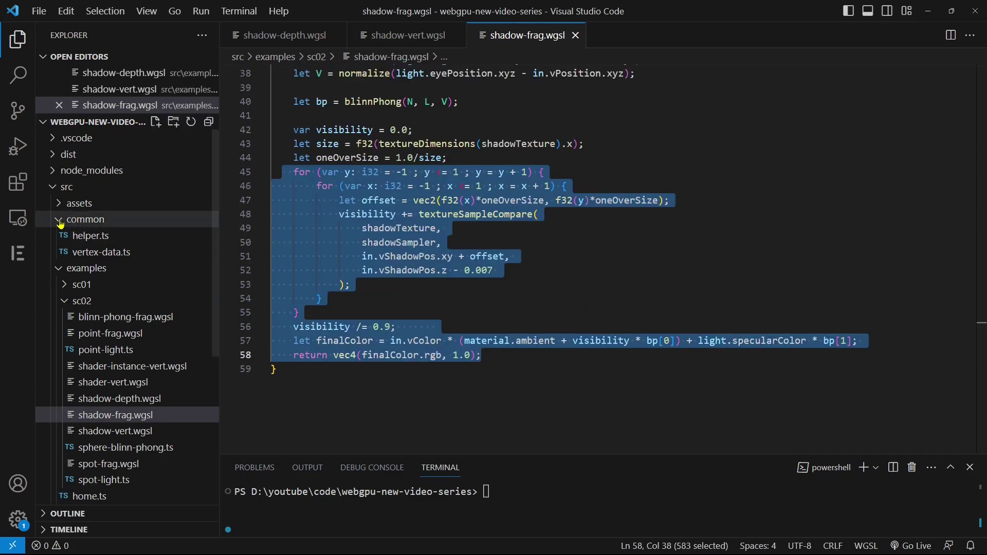
left_click(107, 255)
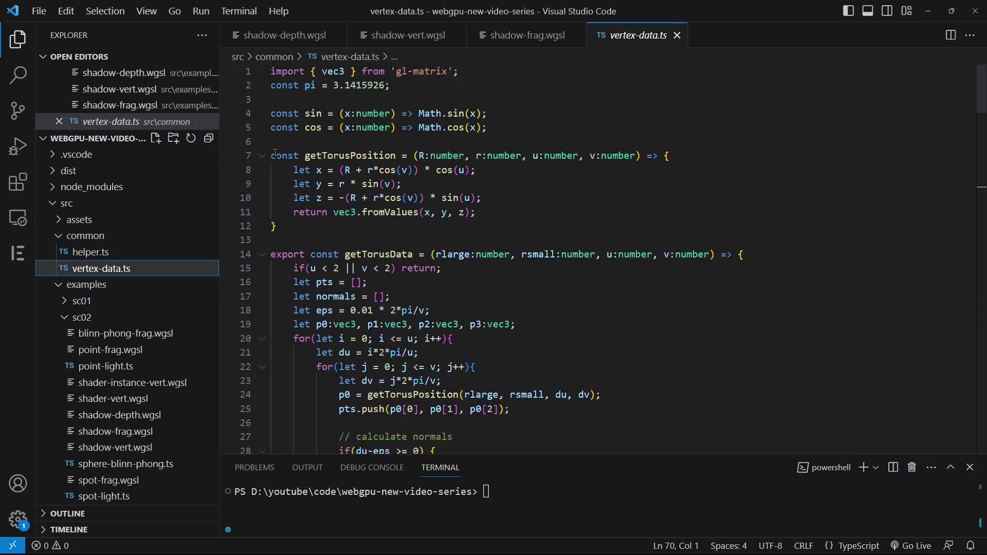
left_click_drag(272, 155, 414, 446)
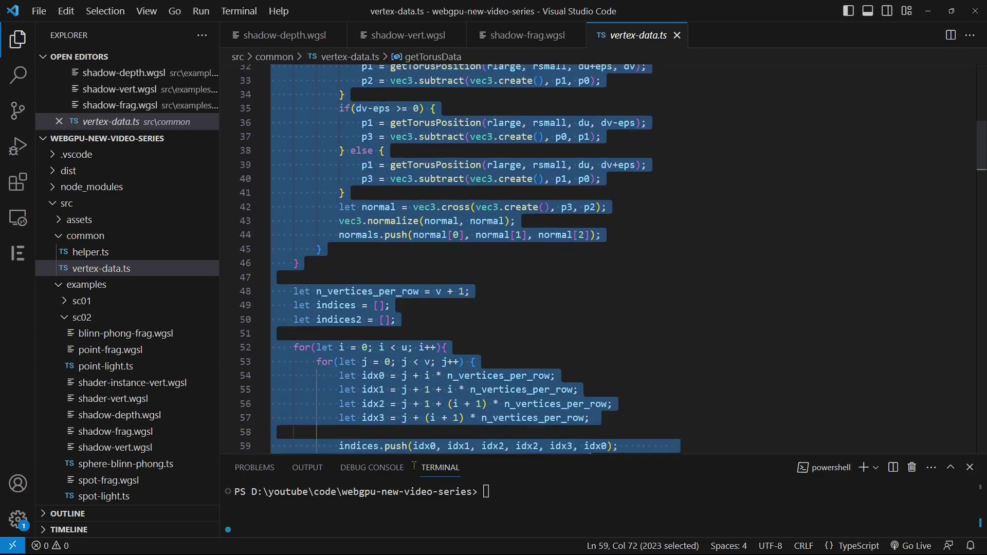
left_click_drag(414, 447, 443, 353)
scroll(557, 274, "up", 5)
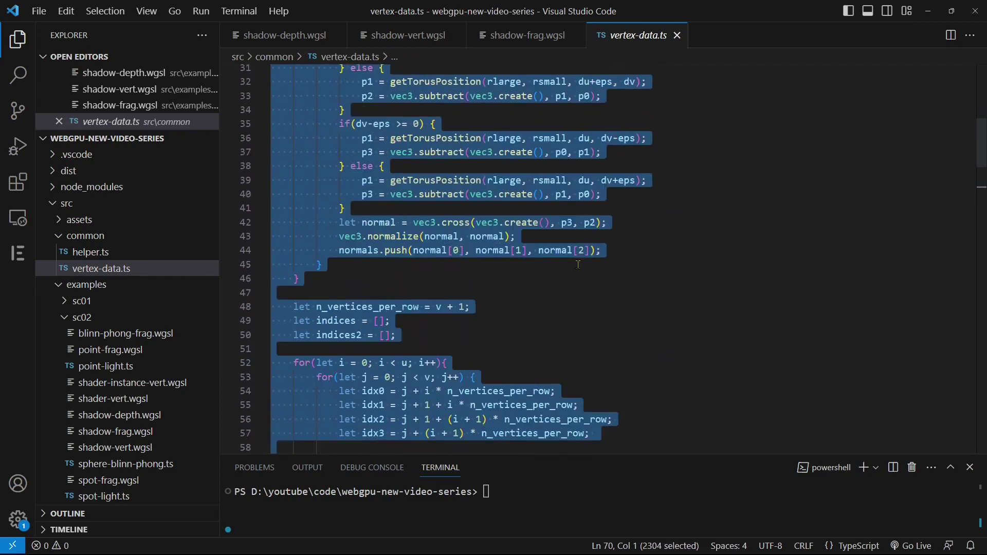
scroll(564, 255, "up", 5)
scroll(567, 239, "up", 2)
scroll(571, 225, "up", 2)
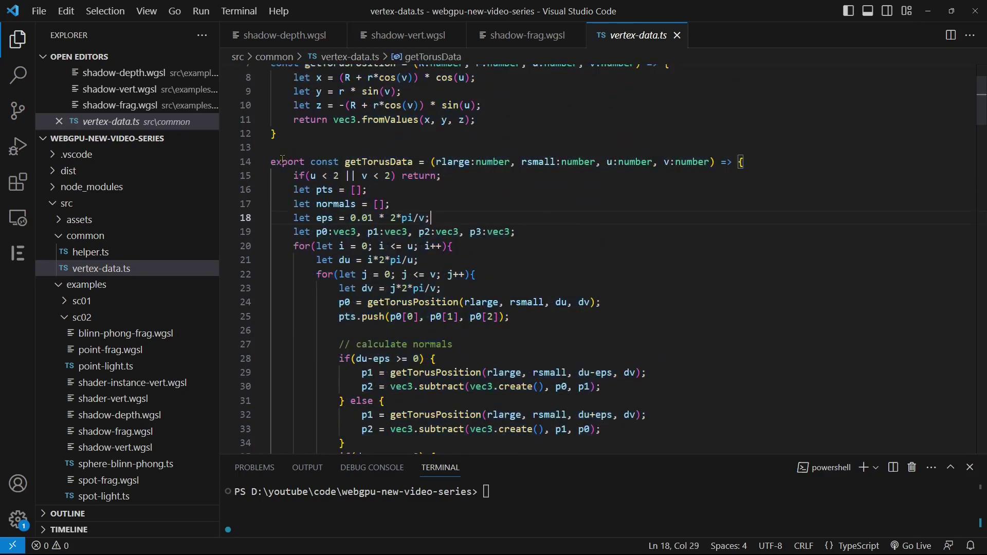
mouse_move(378, 162)
left_click(344, 161)
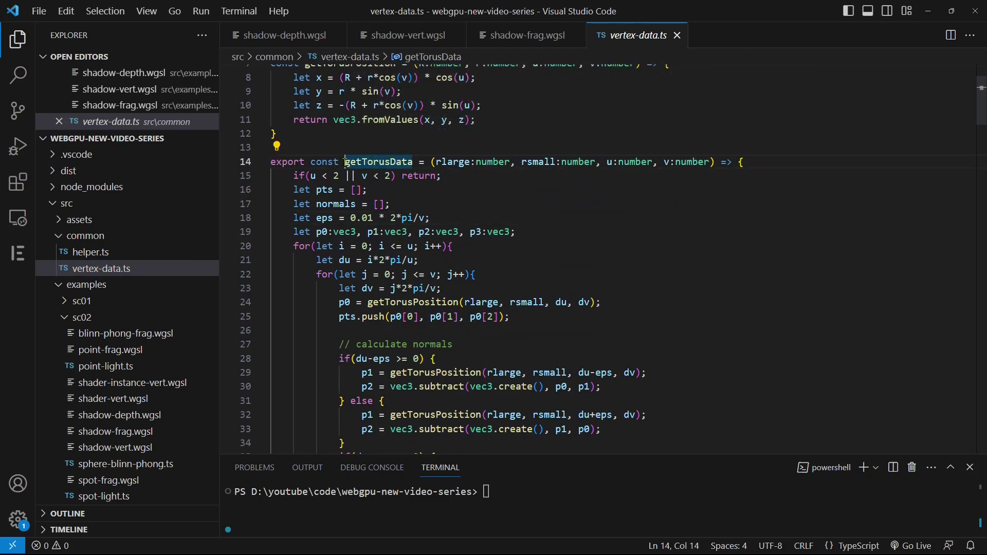
mouse_move(345, 162)
left_mouse_down()
mouse_move(414, 161)
mouse_move(343, 161)
left_mouse_up()
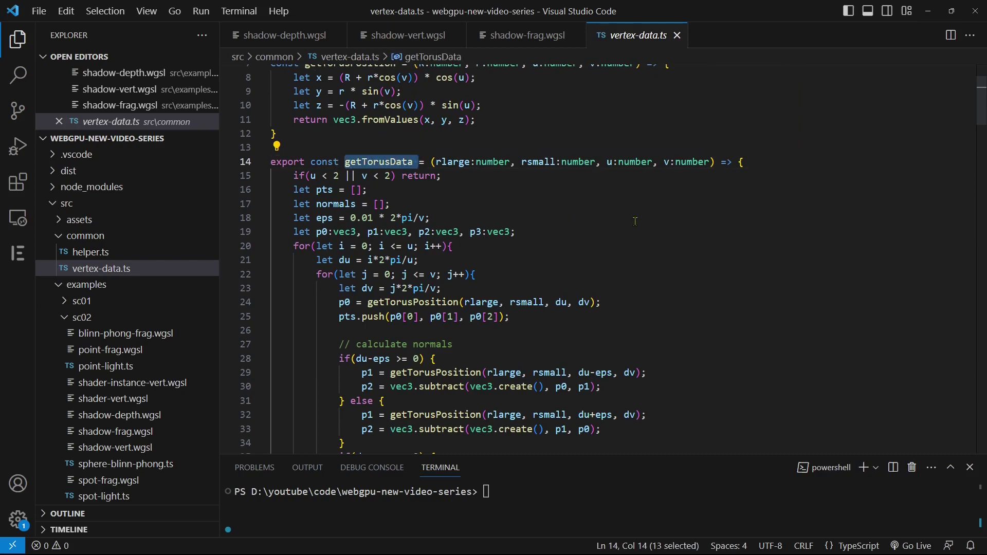
scroll(745, 231, "down", 1)
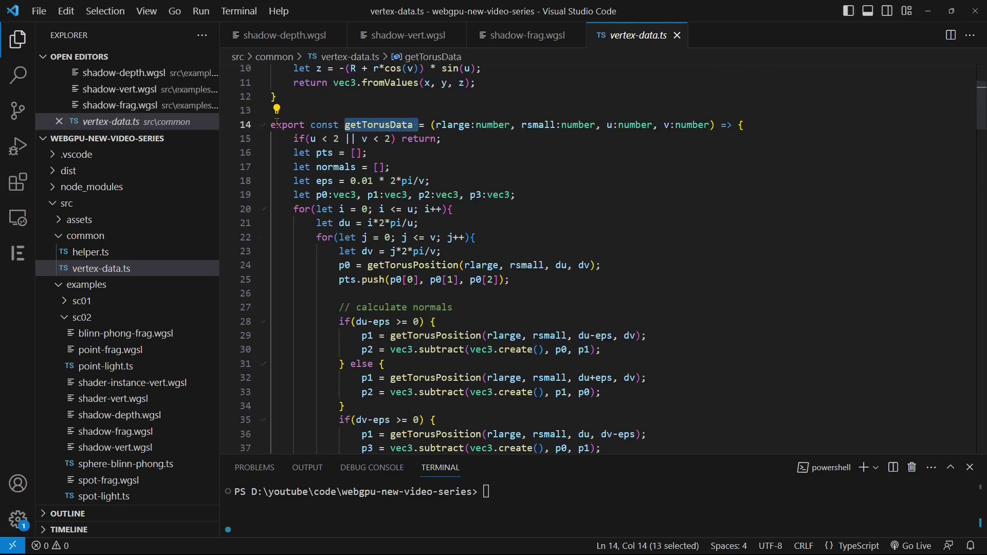
left_click_drag(271, 124, 278, 451)
Step: Create shadow.ts in sc02, paste the example code, and highlight its shader imports
left_click(156, 138)
type("shadow.ts")
key("Return")
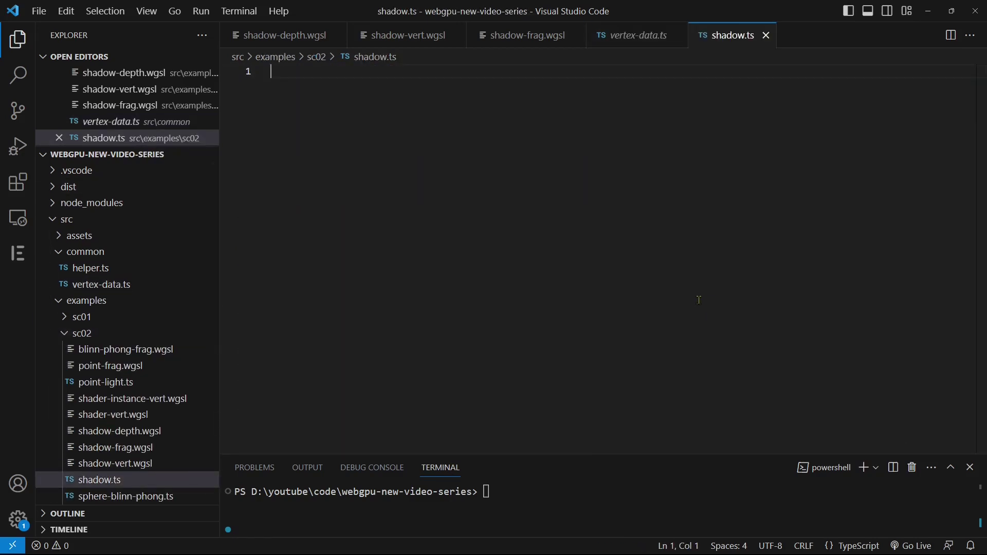
key("super+v")
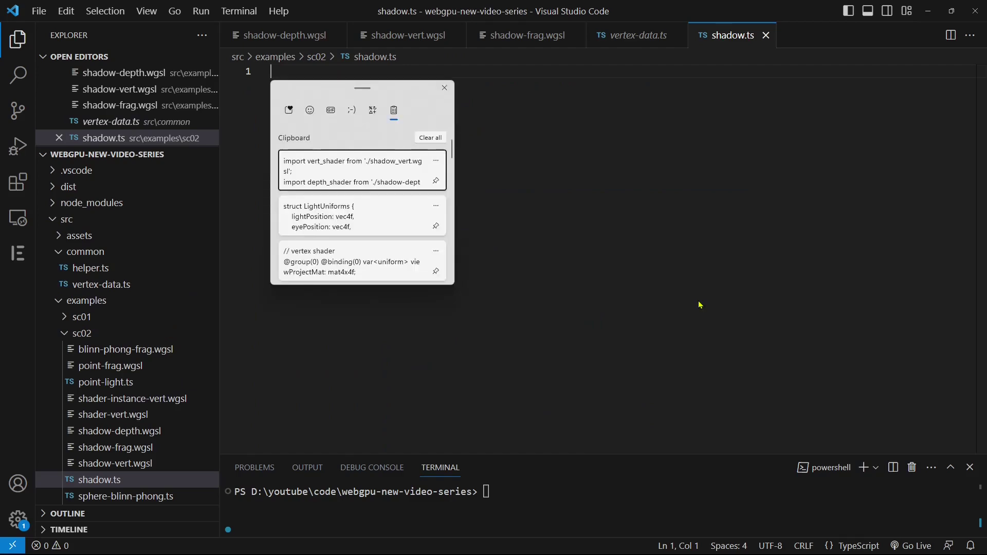
key("Return")
scroll(714, 289, "up", 1)
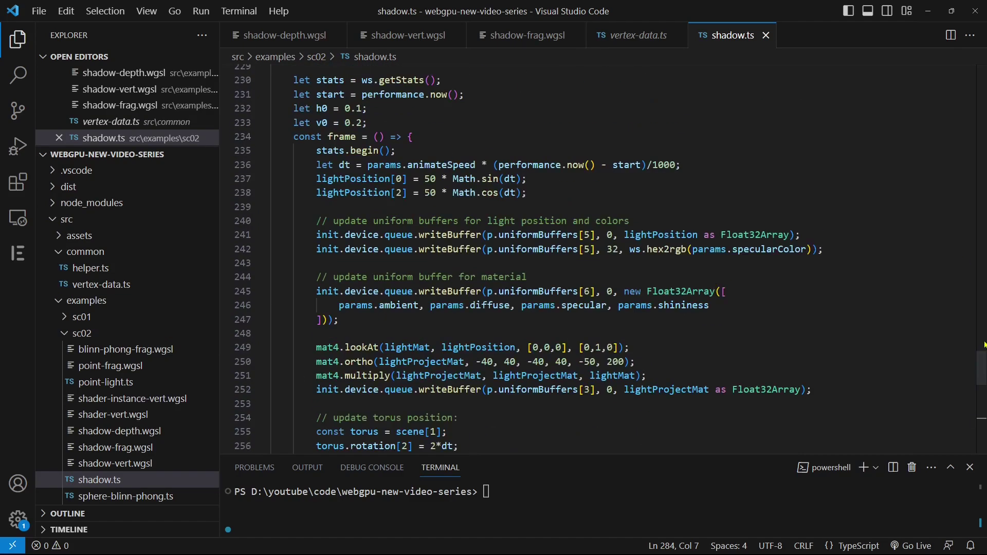
left_click_drag(981, 361, 977, 44)
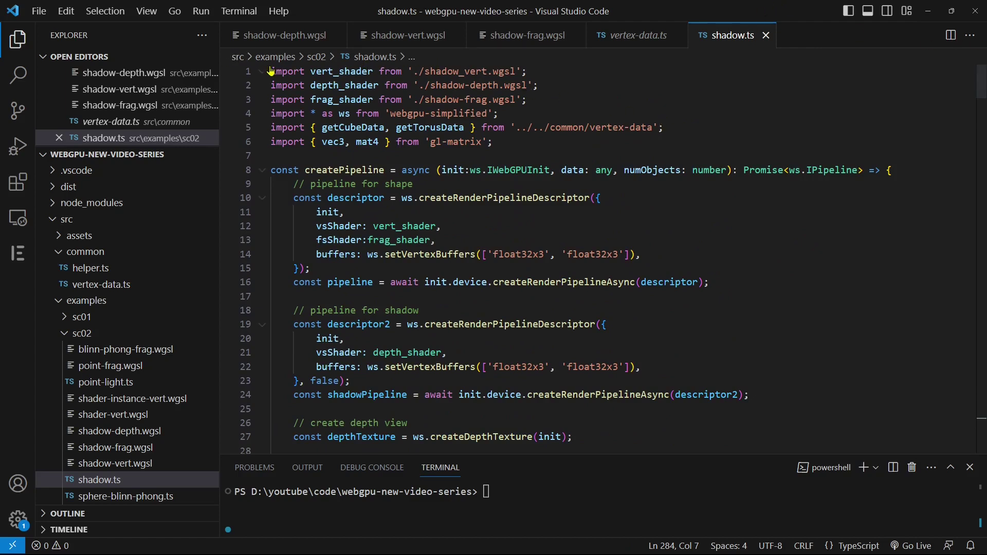
mouse_move(271, 71)
left_mouse_down()
mouse_move(568, 115)
mouse_move(585, 106)
left_mouse_up()
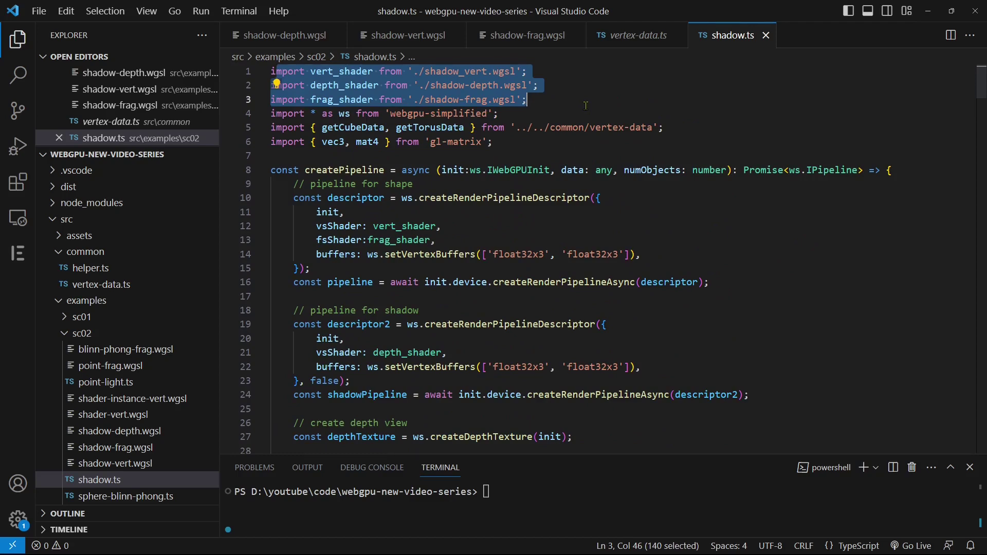
scroll(590, 106, "down", 1)
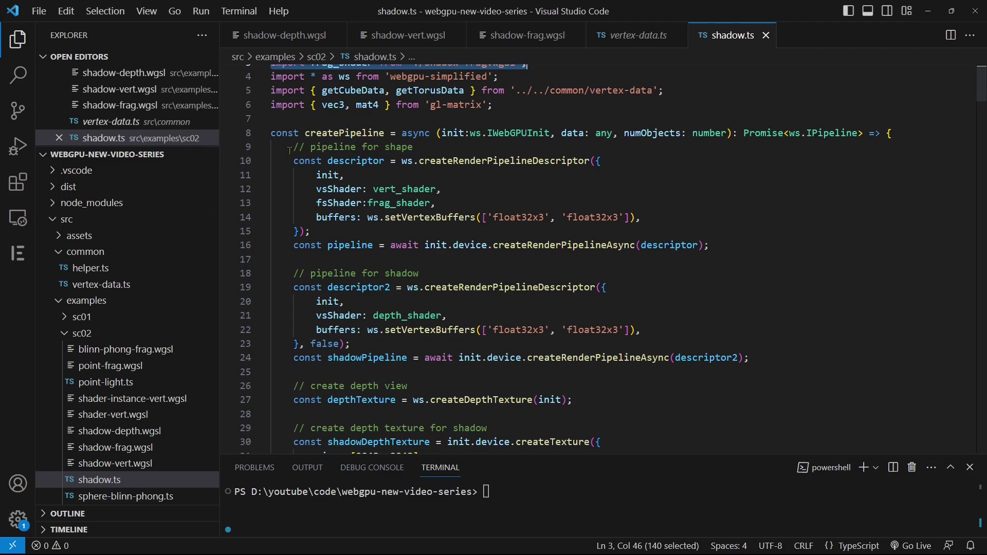
left_click_drag(289, 150, 750, 232)
scroll(753, 226, "down", 2)
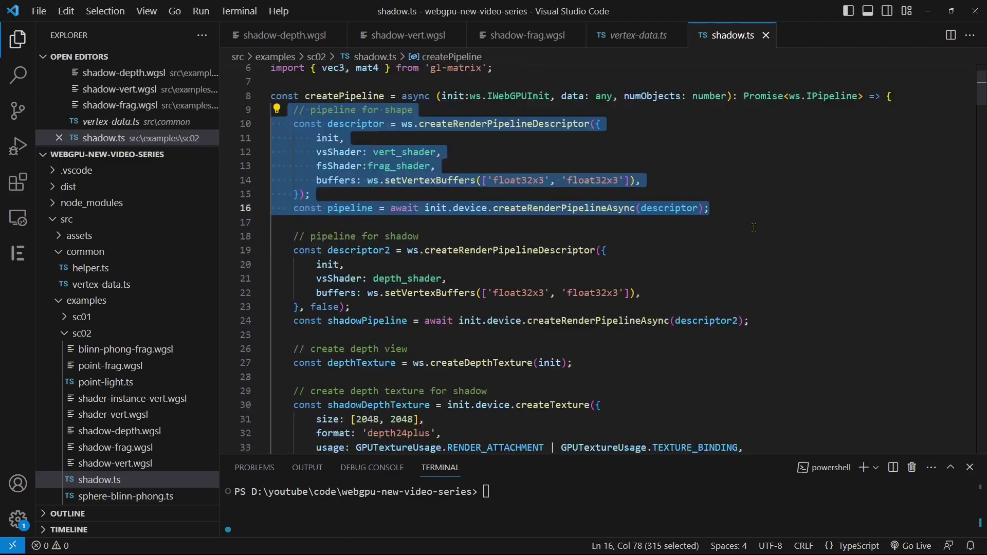
scroll(754, 226, "down", 1)
left_click_drag(293, 213, 752, 283)
left_click(739, 218)
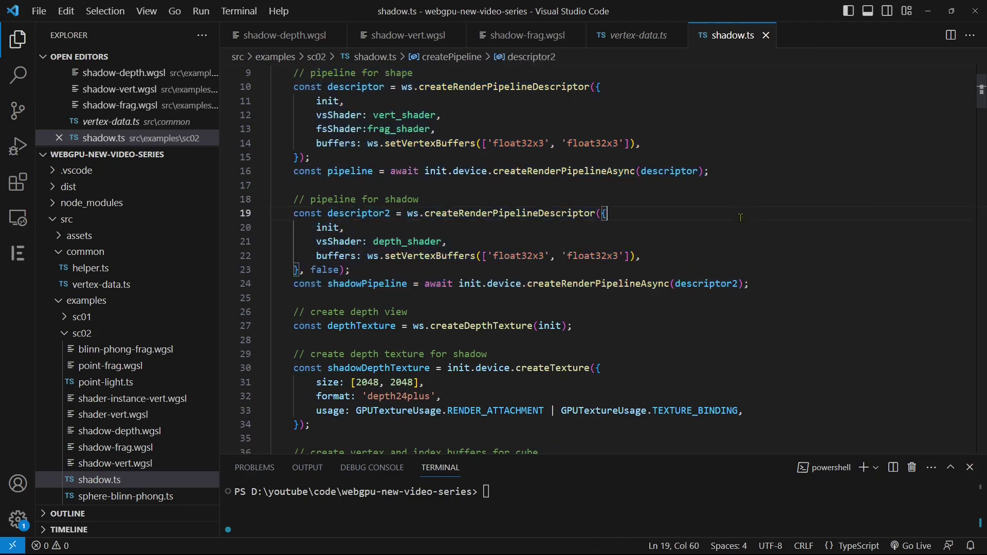
left_click_drag(311, 271, 339, 270)
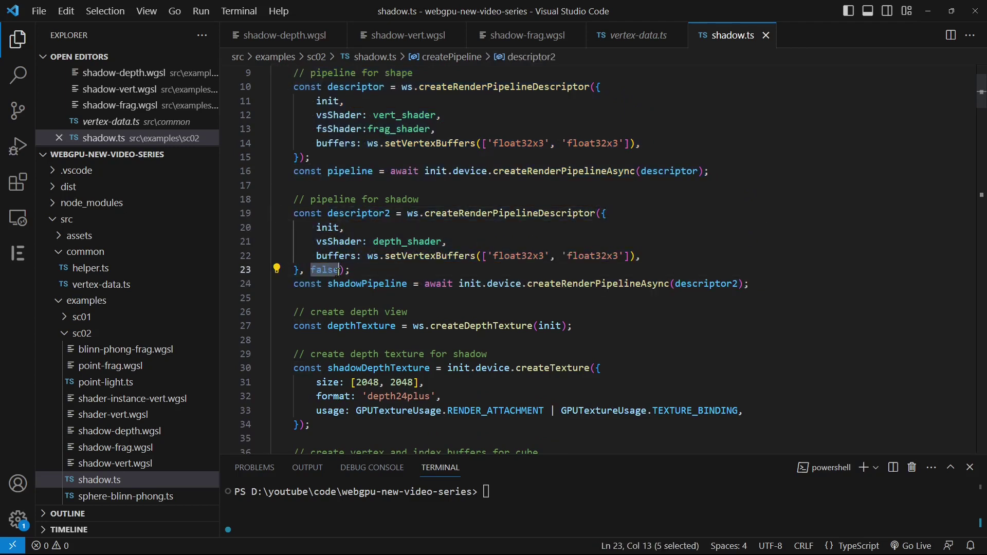
left_click(343, 270)
left_click_drag(311, 271, 340, 270)
mouse_move(293, 213)
left_mouse_down()
mouse_move(438, 256)
mouse_move(758, 293)
left_mouse_up()
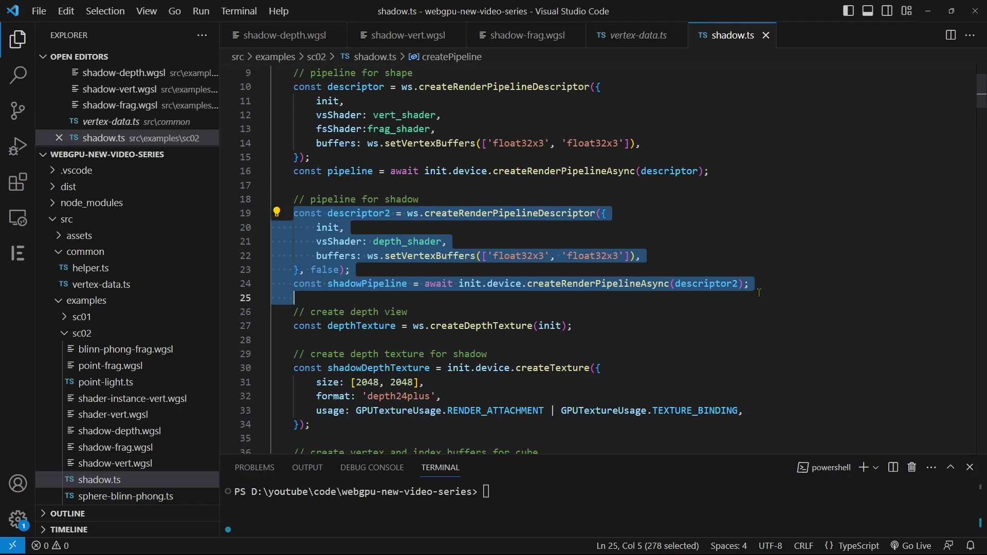
scroll(759, 292, "down", 3)
left_click_drag(294, 219, 311, 276)
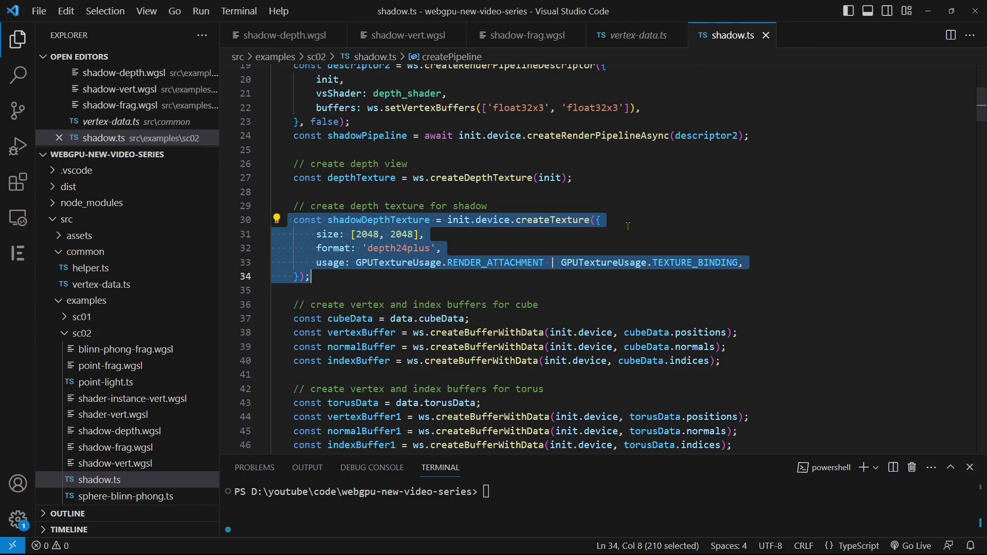
left_click(655, 221)
left_click_drag(311, 235, 425, 234)
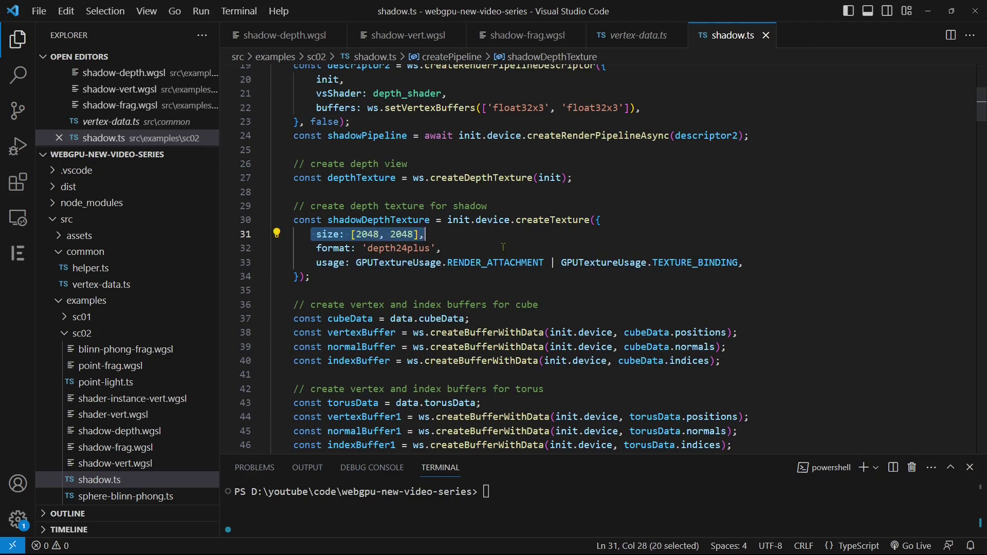
left_click(466, 236)
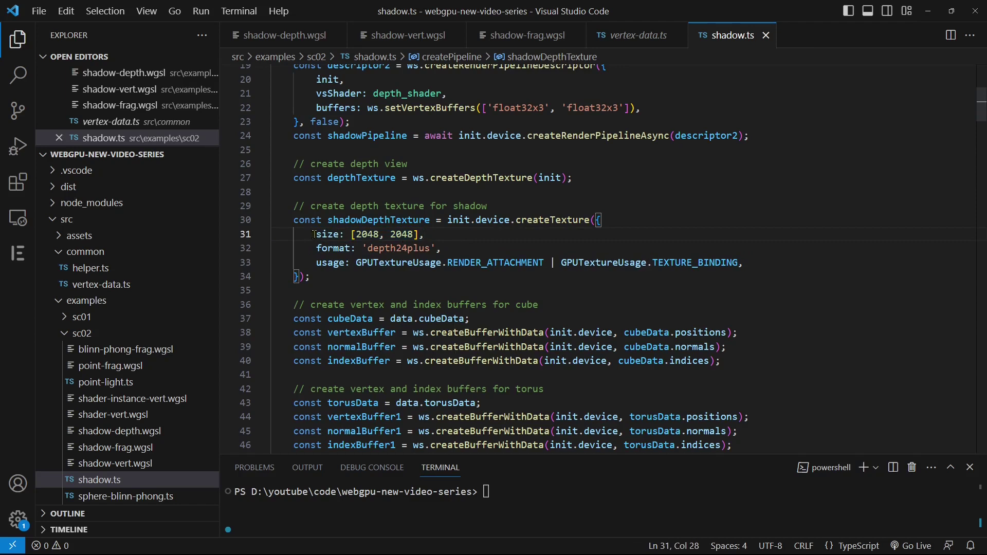
left_click_drag(316, 234, 428, 233)
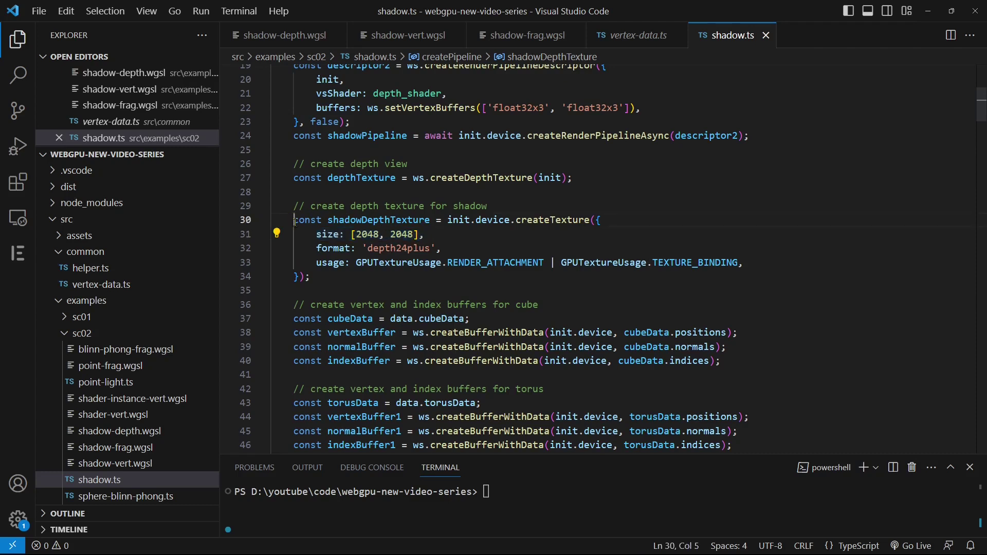
left_click_drag(292, 219, 319, 280)
left_click(429, 234)
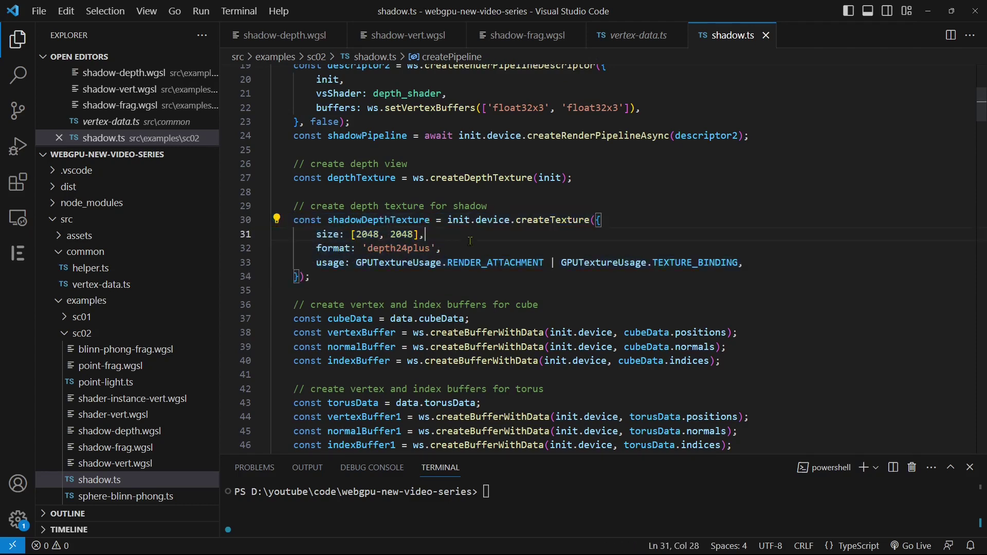
left_click_drag(293, 219, 335, 283)
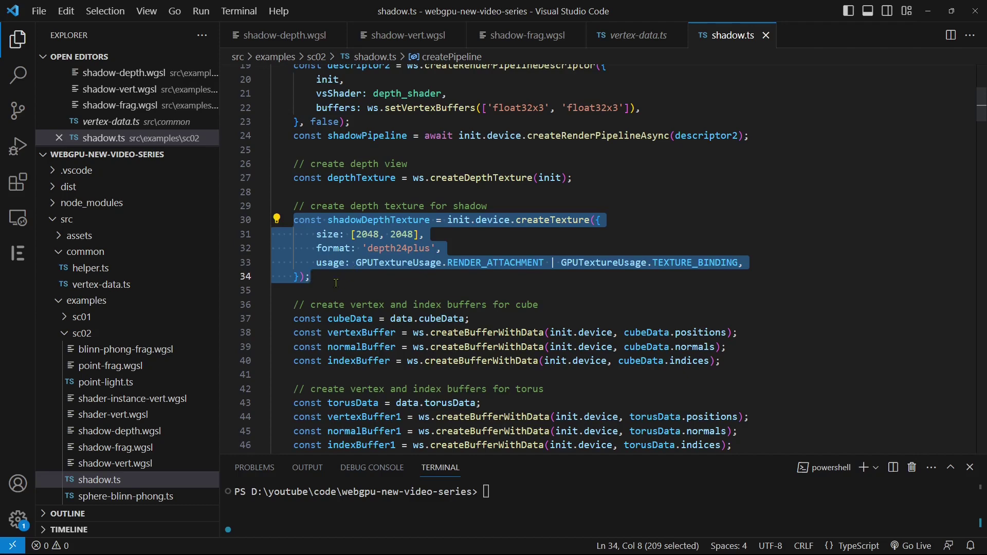
scroll(716, 212, "down", 2)
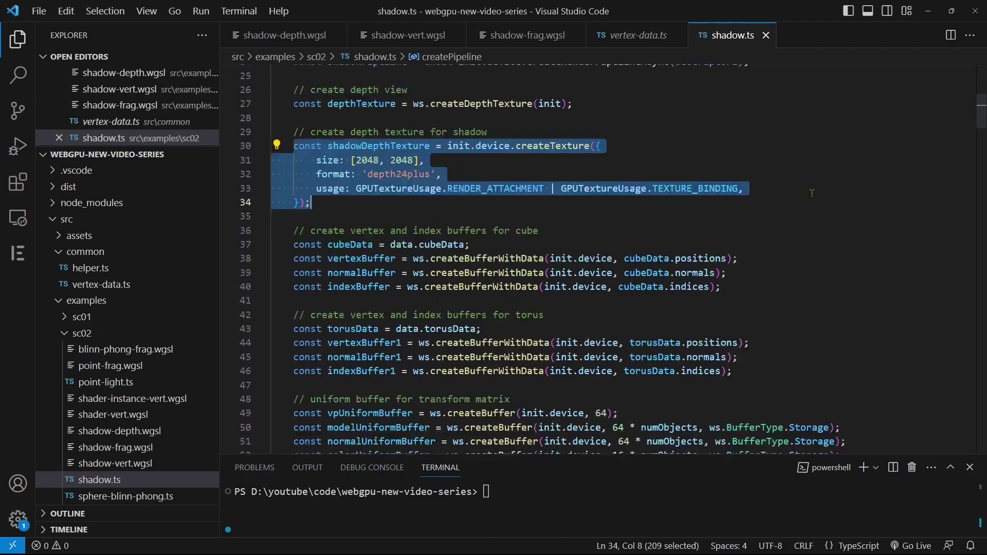
scroll(771, 201, "down", 1)
scroll(811, 193, "down", 1)
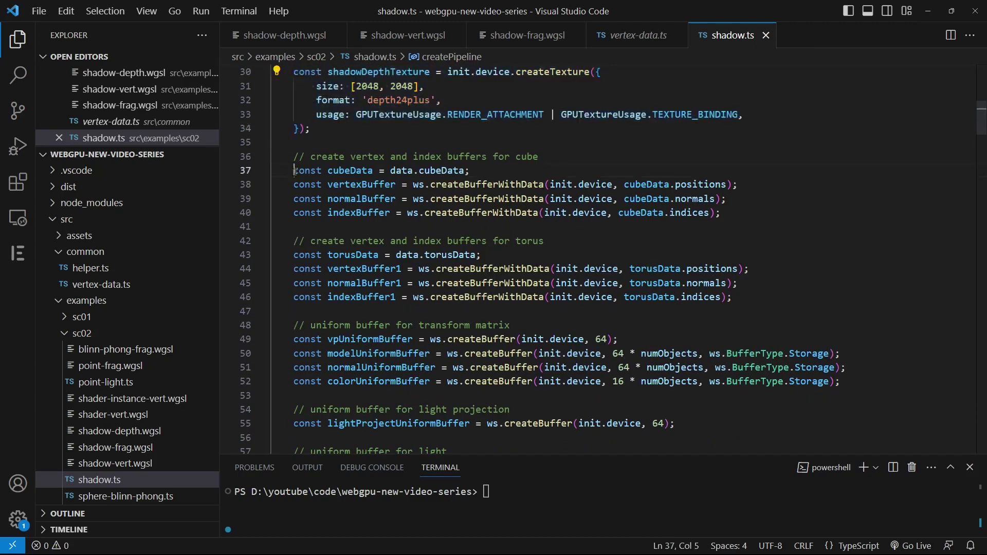
left_click_drag(271, 170, 725, 228)
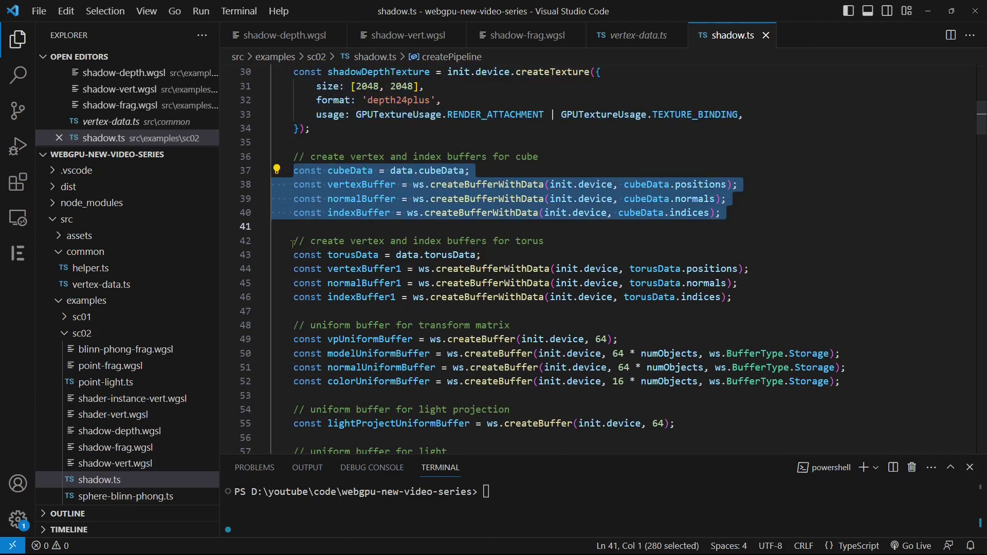
left_click_drag(292, 241, 799, 305)
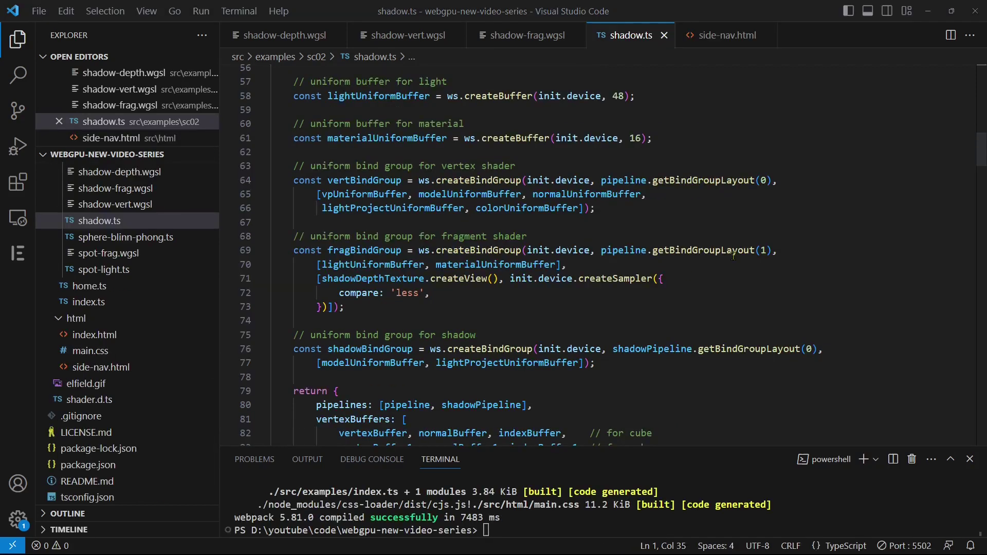
scroll(489, 220, "down", 1)
left_click_drag(321, 242, 656, 241)
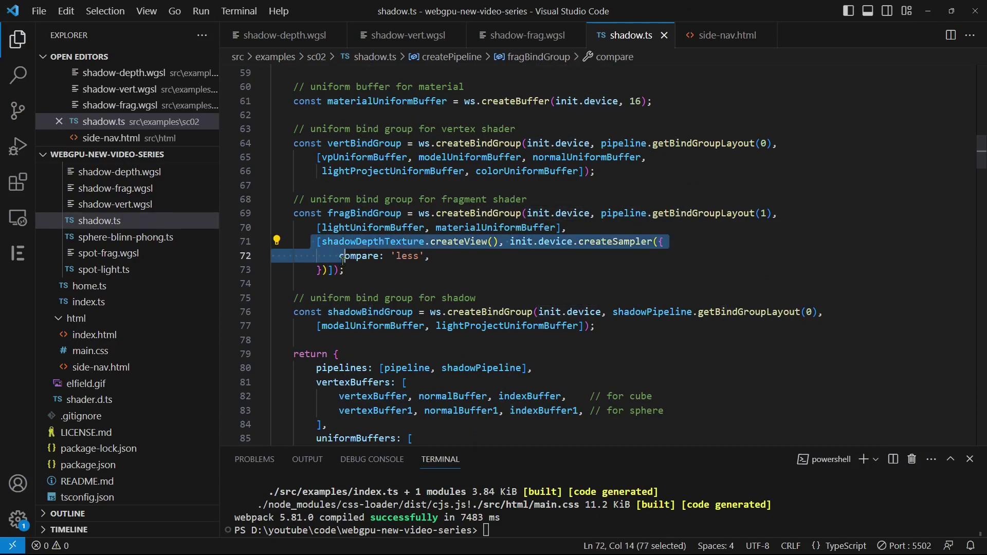
left_click_drag(311, 242, 344, 270)
left_click_drag(271, 213, 431, 255)
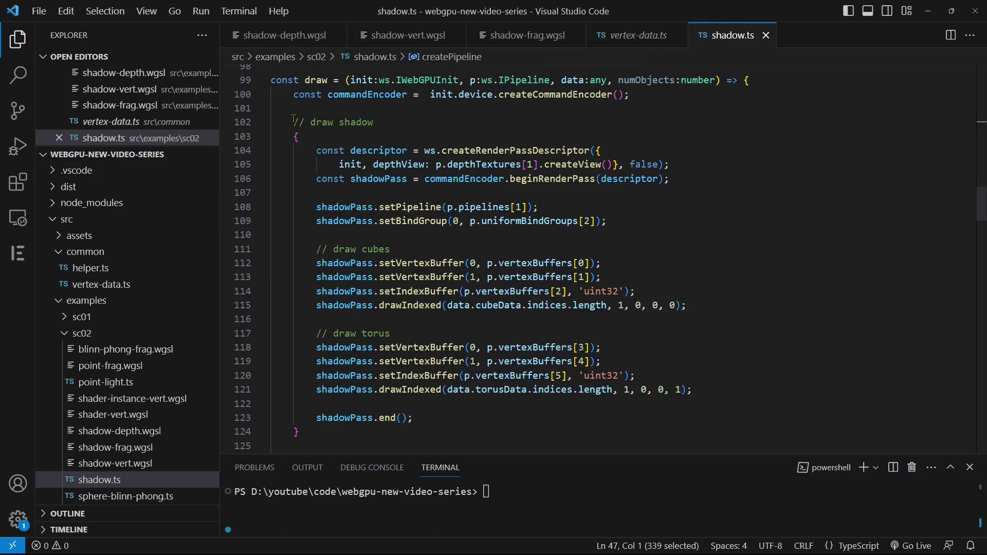
left_click_drag(290, 122, 398, 255)
key("shift+Down")
key("shift+Down")
key("shift+Down")
key("shift+Down")
key("shift+Down")
key("shift+Down")
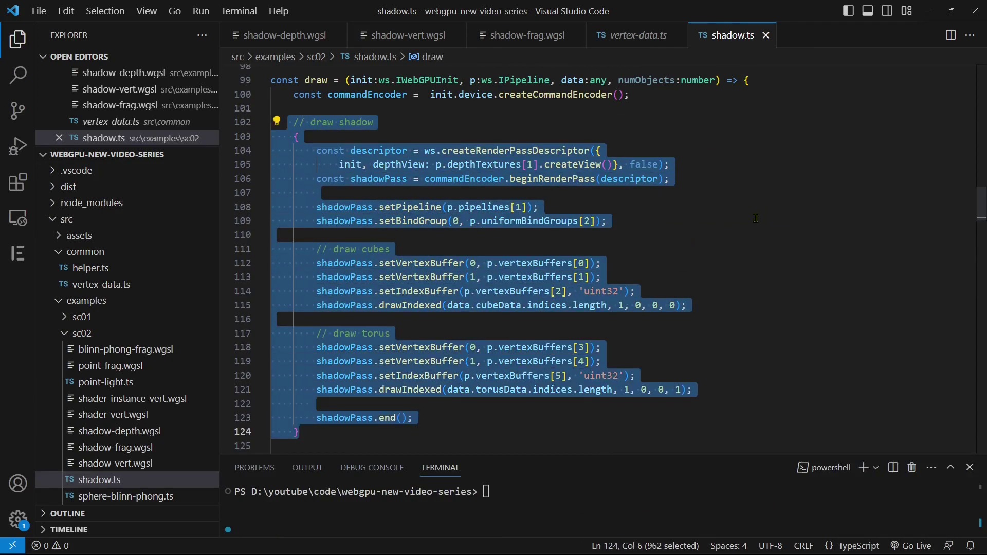
left_click(756, 220)
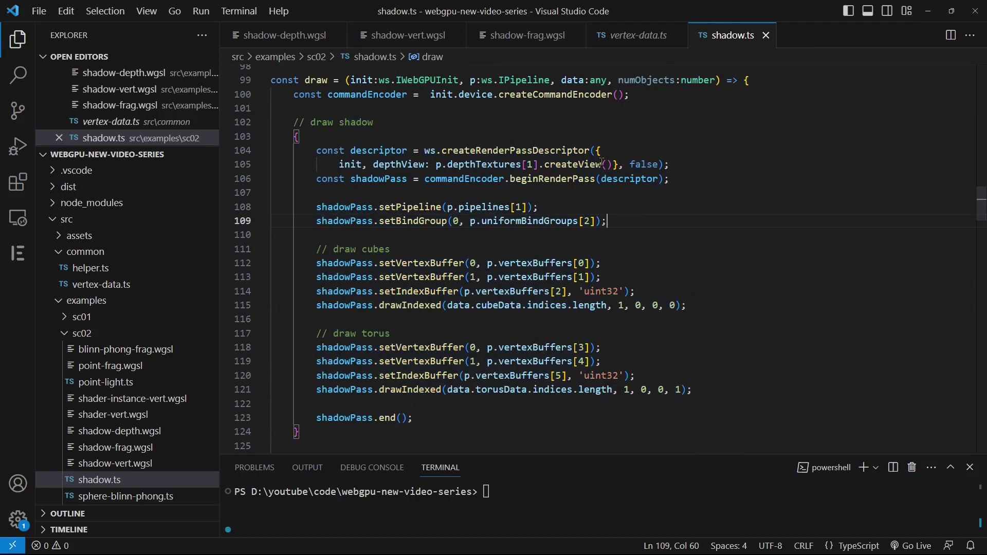
left_click_drag(630, 165, 658, 164)
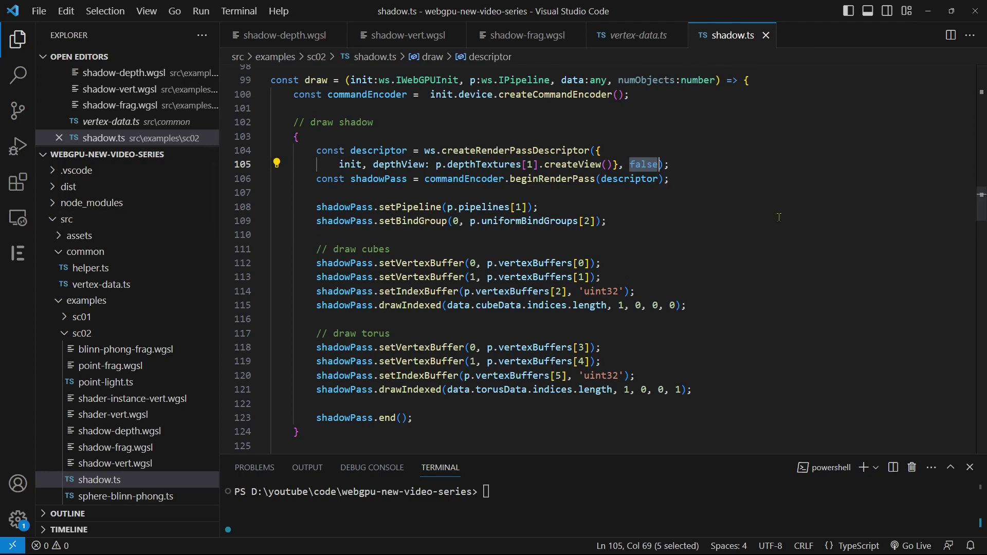
left_click(704, 168)
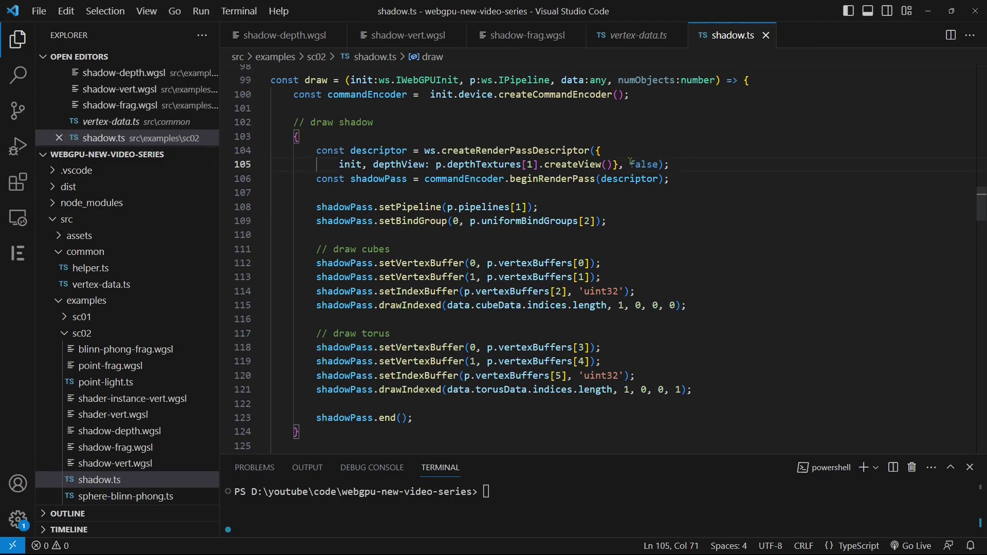
left_click_drag(629, 165, 658, 164)
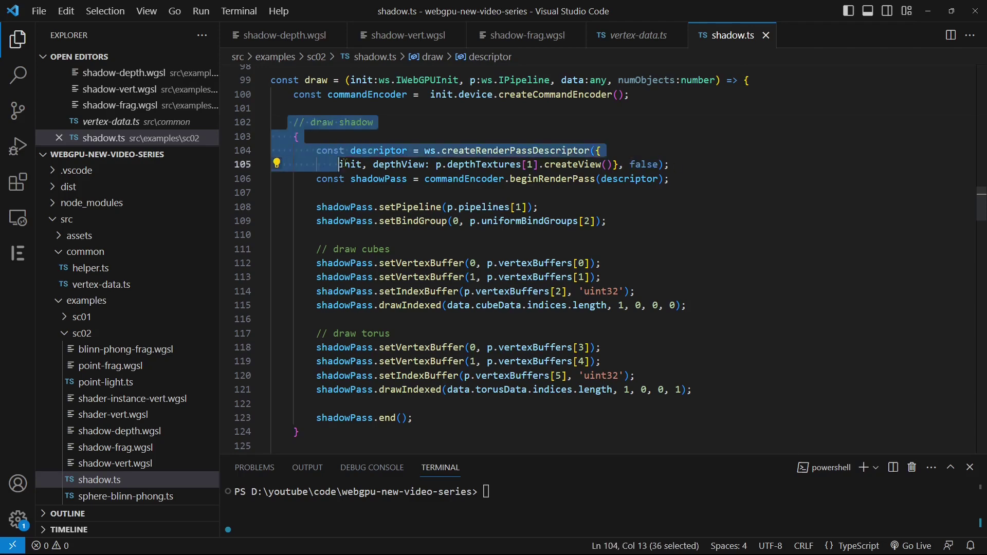
left_click_drag(289, 122, 299, 432)
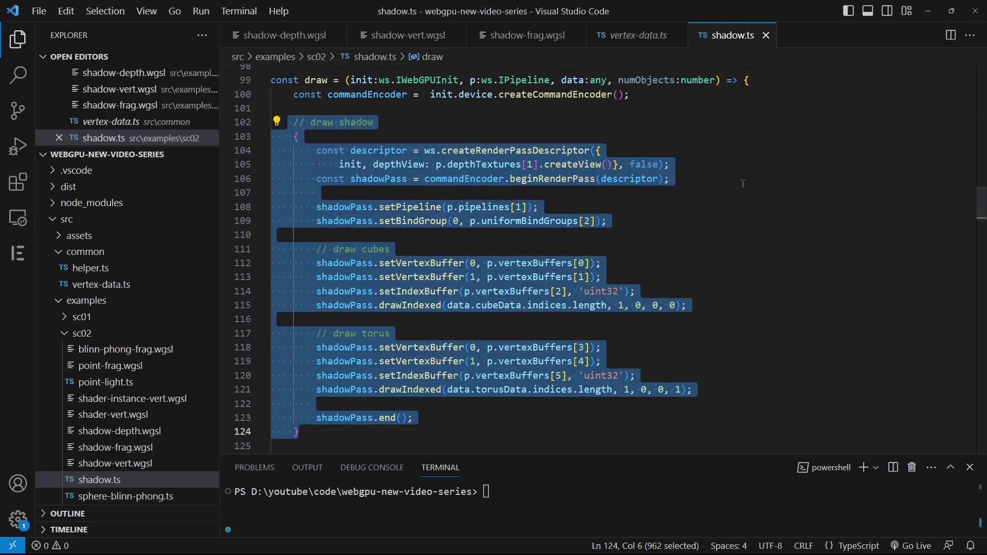
scroll(519, 344, "down", 2)
scroll(518, 345, "down", 5)
scroll(386, 231, "down", 1)
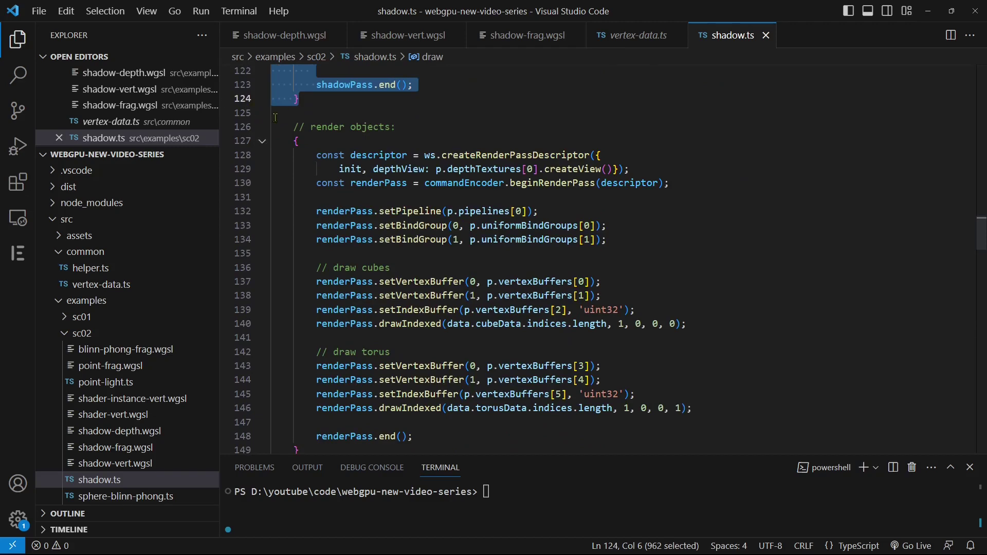
left_click(293, 127)
left_click(724, 366)
scroll(723, 263, "down", 5)
scroll(724, 263, "down", 4)
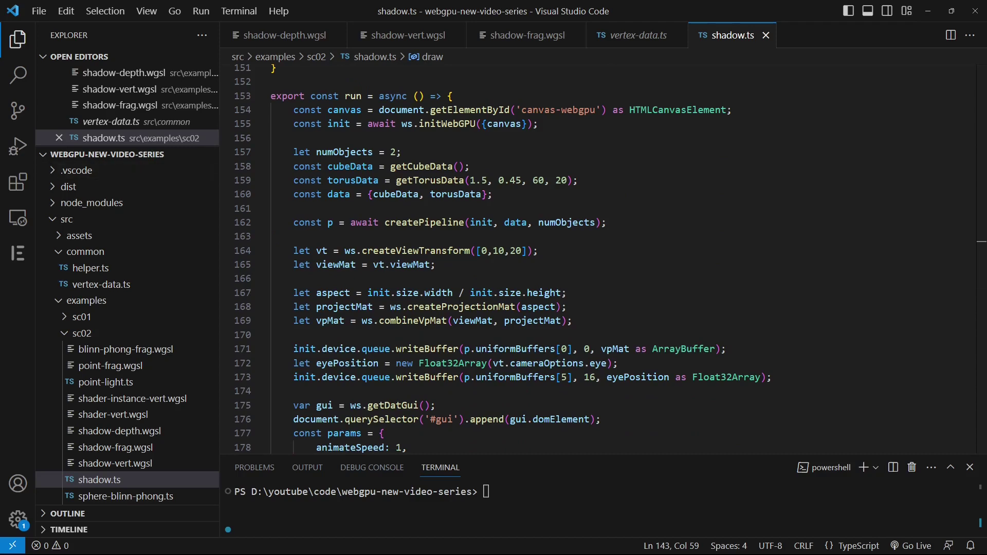
scroll(602, 255, "down", 20)
mouse_move(288, 188)
left_mouse_down()
mouse_move(577, 188)
mouse_move(545, 188)
left_mouse_up()
left_click(578, 188)
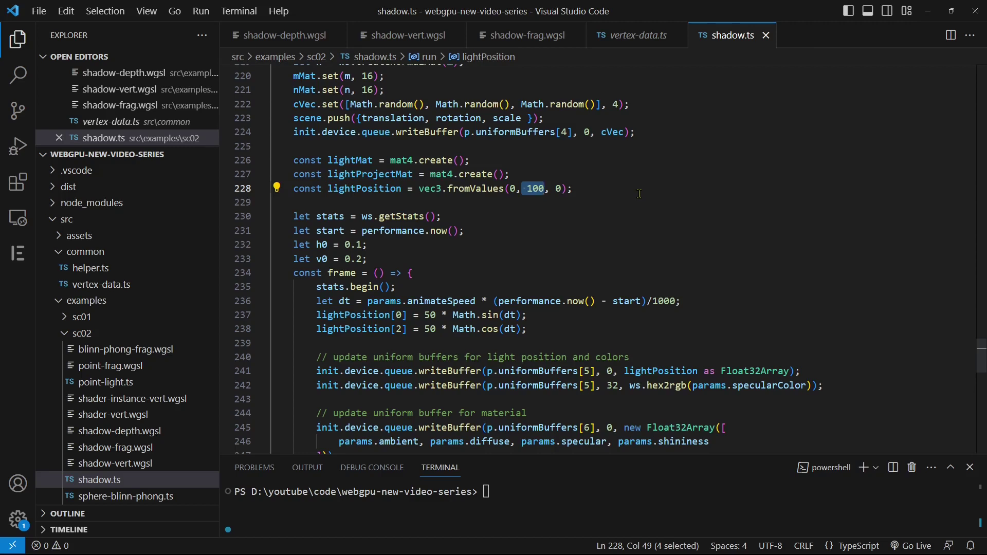
scroll(638, 193, "down", 3)
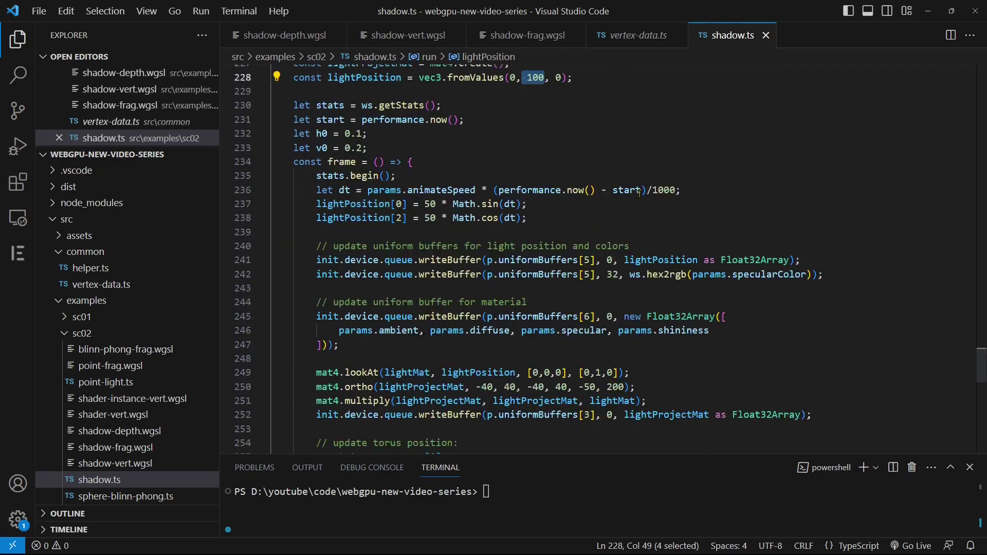
scroll(639, 193, "down", 2)
scroll(639, 194, "down", 2)
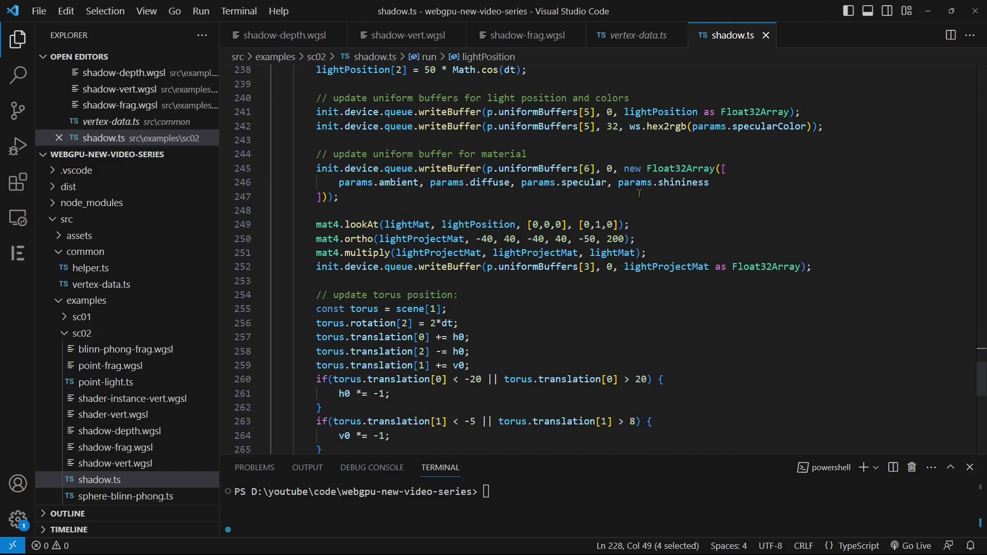
mouse_move(315, 224)
left_mouse_down()
mouse_move(693, 271)
mouse_move(825, 272)
left_mouse_up()
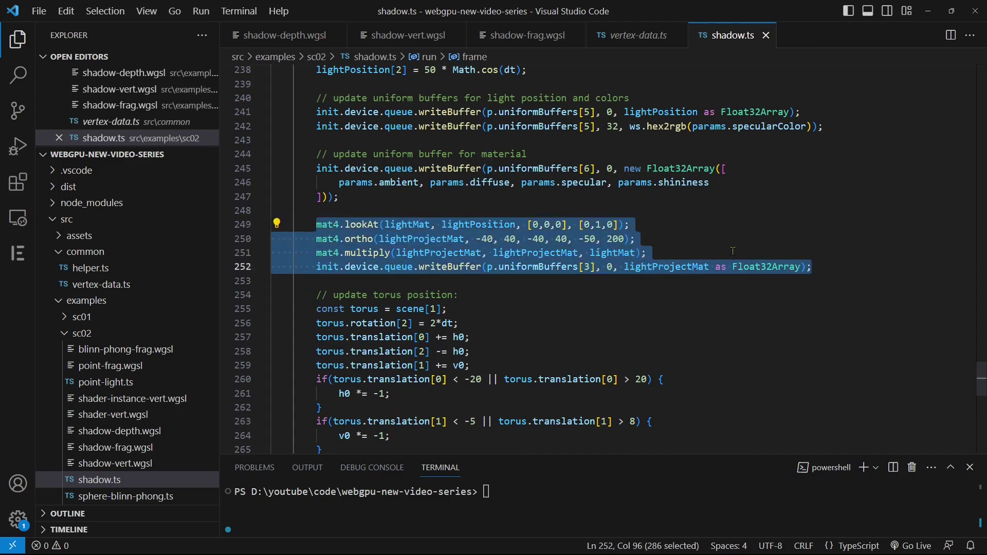
left_click(349, 236)
left_click_drag(307, 239, 642, 238)
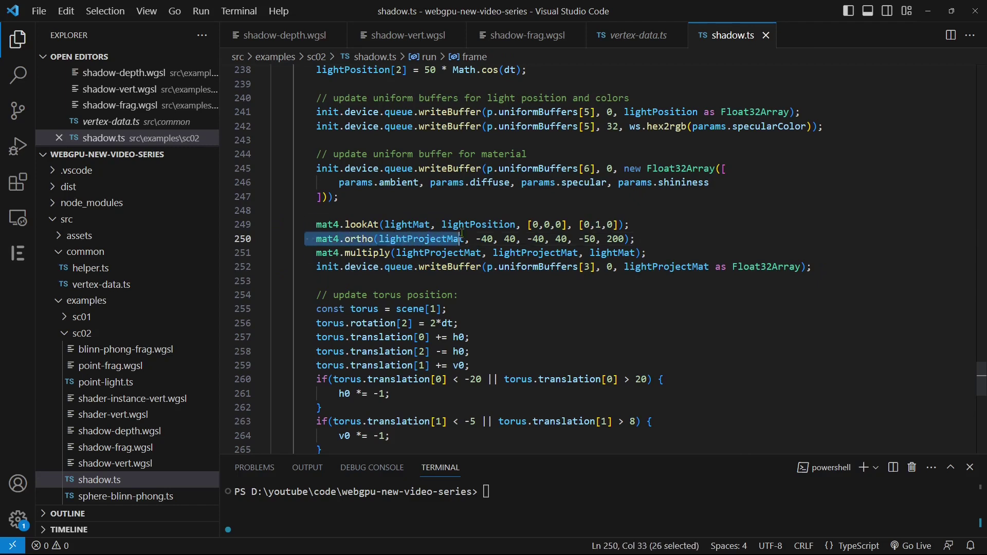
left_click(645, 237)
left_click_drag(316, 238, 609, 238)
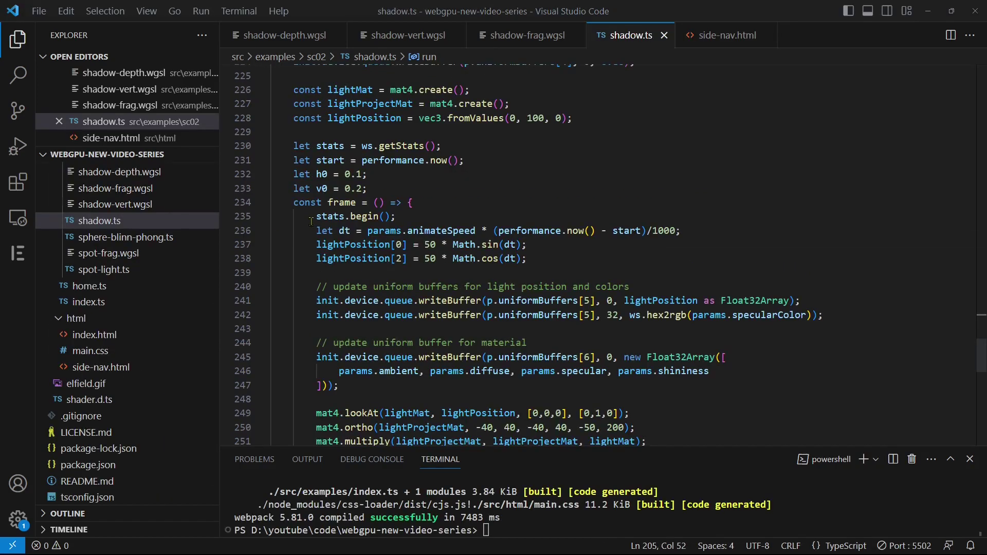
left_click_drag(316, 216, 527, 259)
left_click(348, 255)
left_click_drag(317, 244, 532, 259)
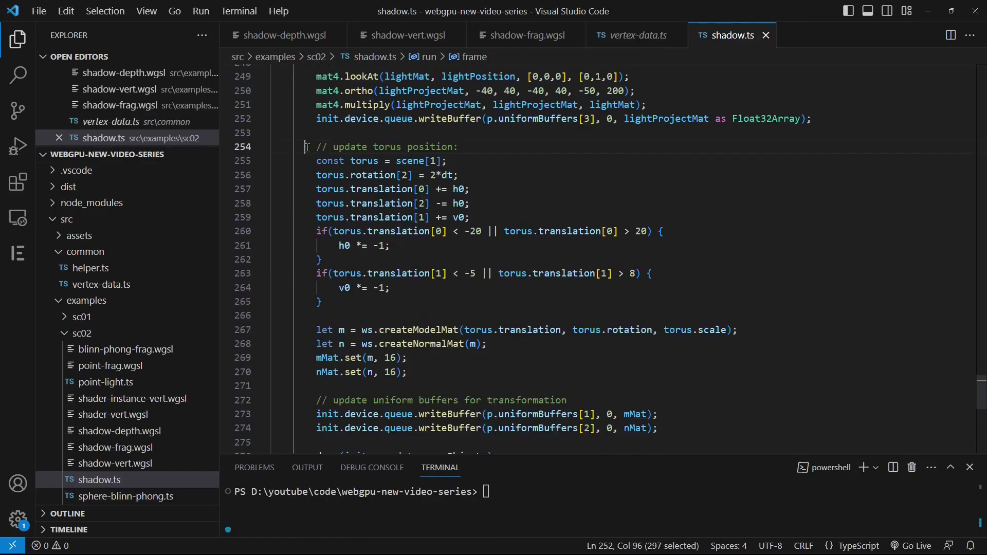
left_click_drag(307, 146, 506, 299)
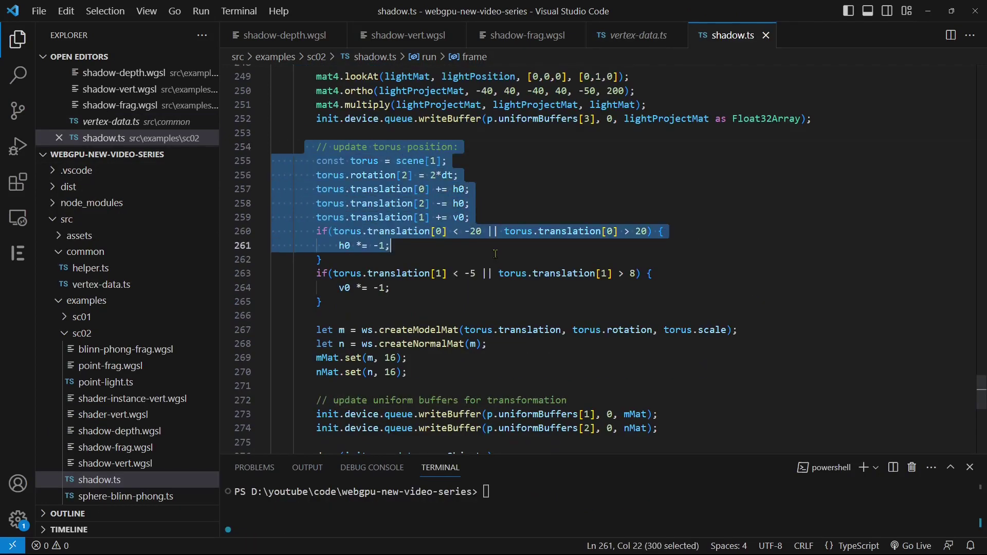
left_click(494, 189)
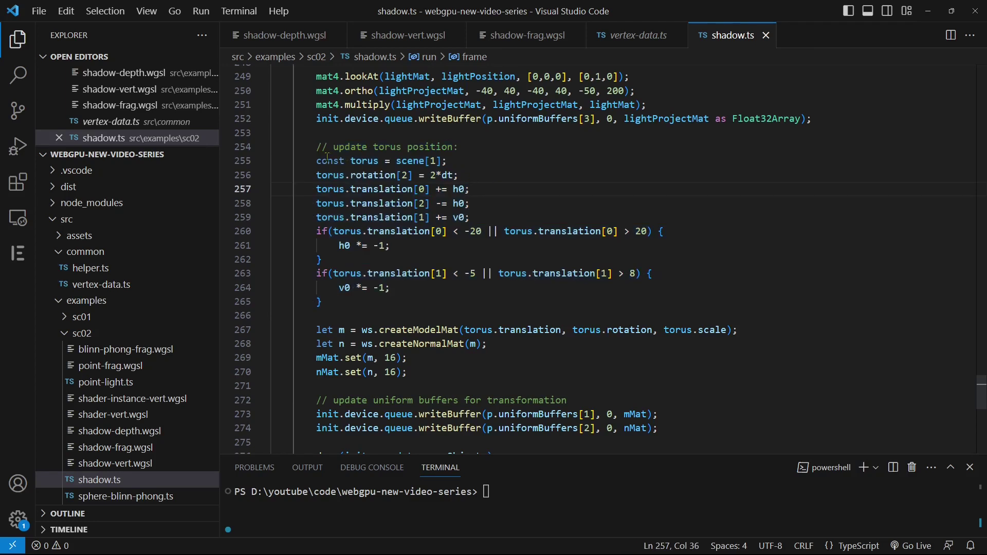
left_click(311, 160)
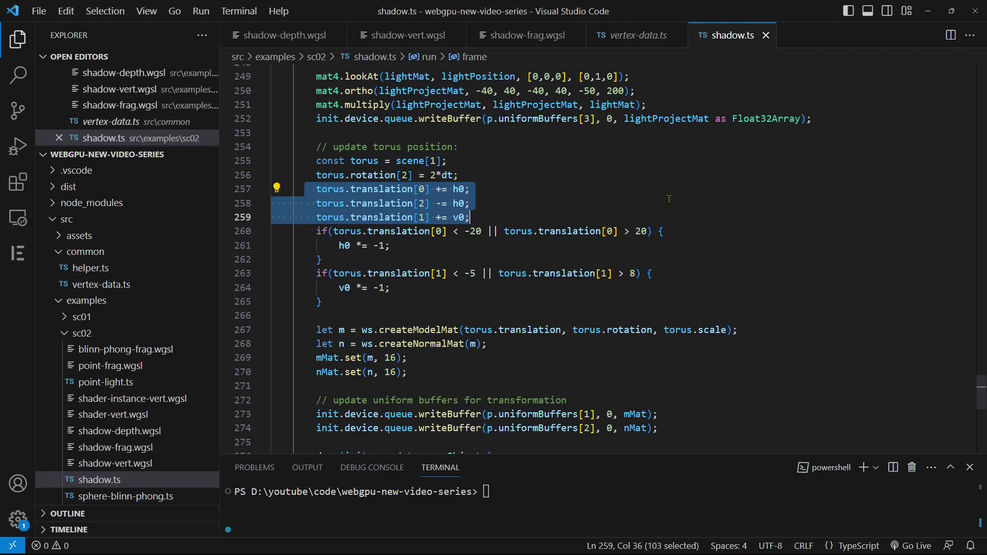
Step: Label the #sc02-shadow link 'Shadow Simulation' in side-nav.html and return to shadow.ts
key("shift+Down")
key("shift+Down")
key("shift+Down")
scroll(419, 103, "down", 5)
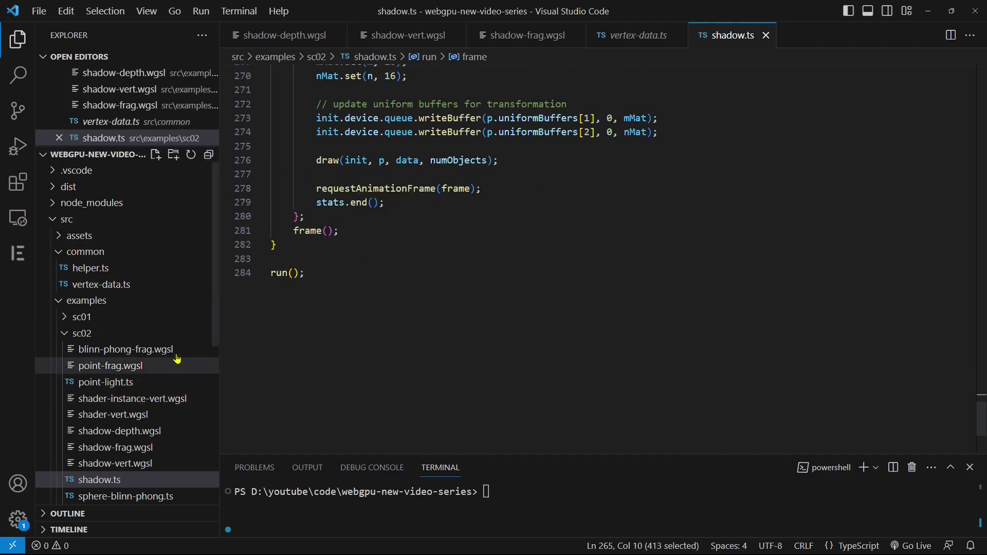
scroll(178, 354, "down", 5)
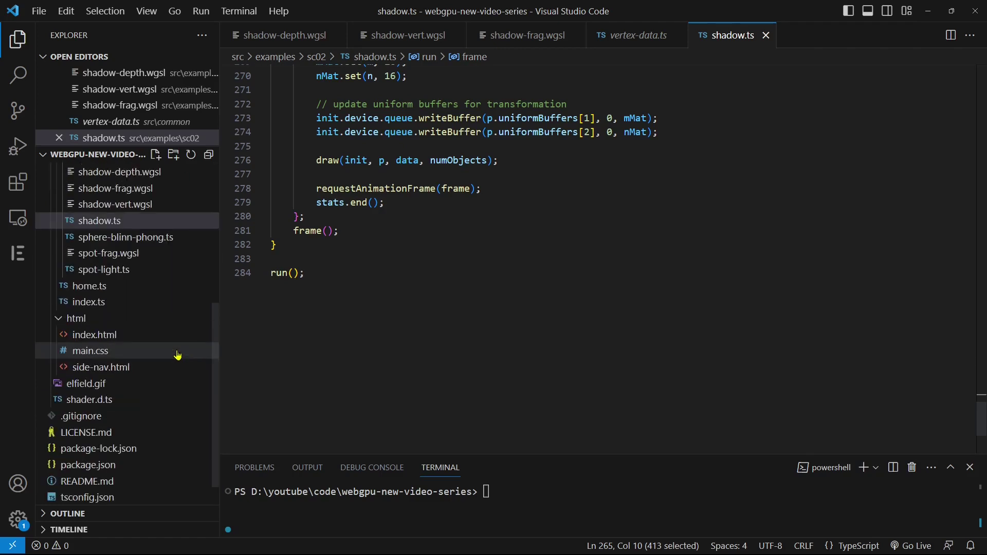
left_click(117, 370)
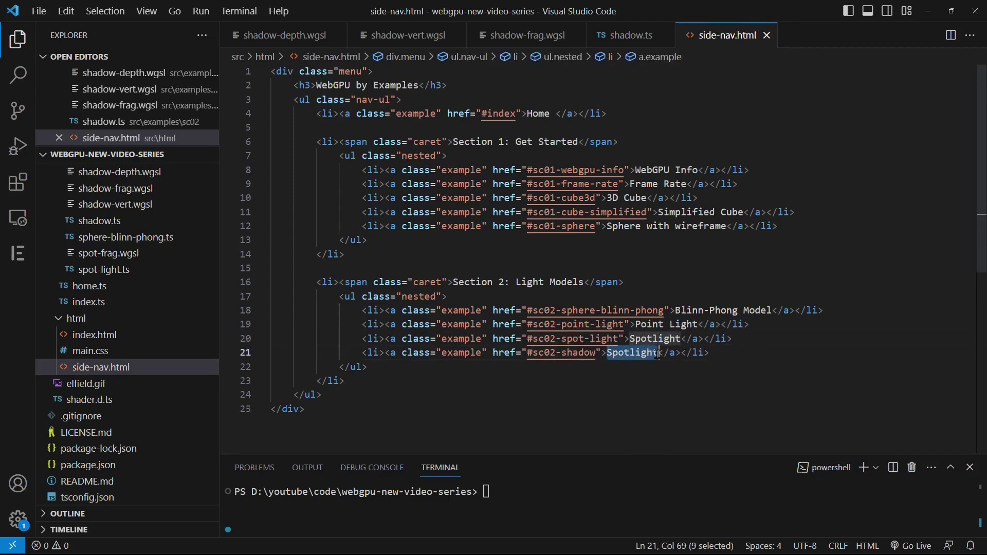
type("imulation")
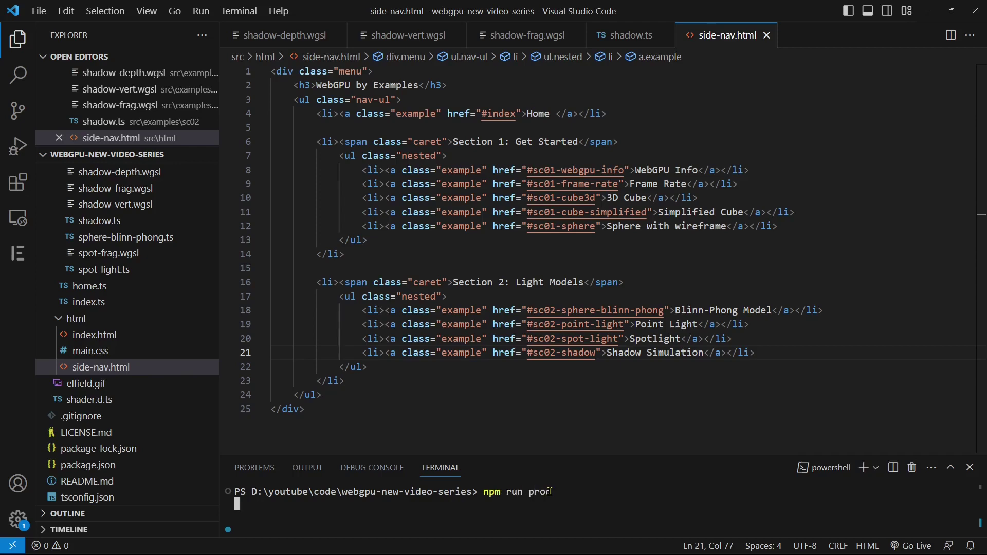
key("ctrl+Tab")
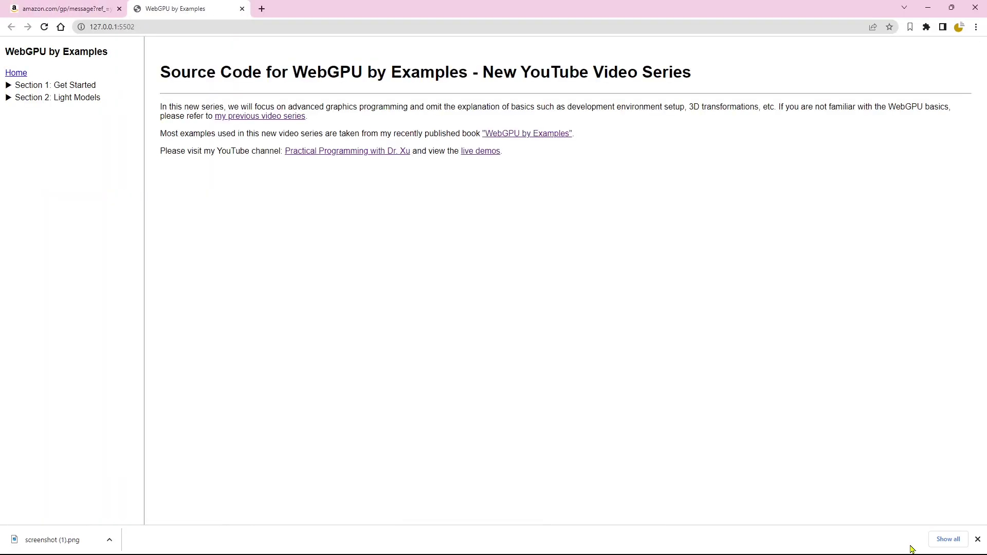
Step: Open the Shadow Simulation page showing the green torus casting a shadow on the plane
left_click(69, 151)
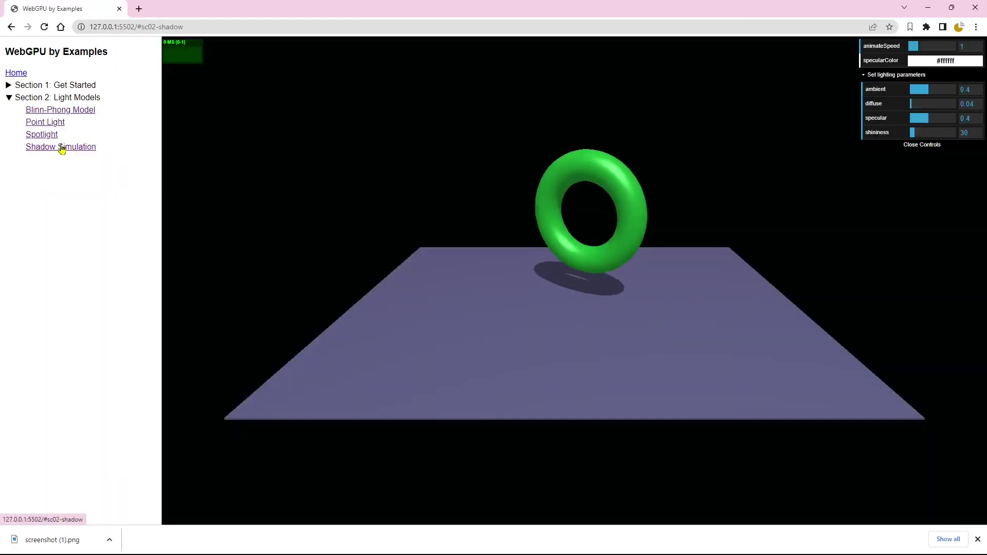